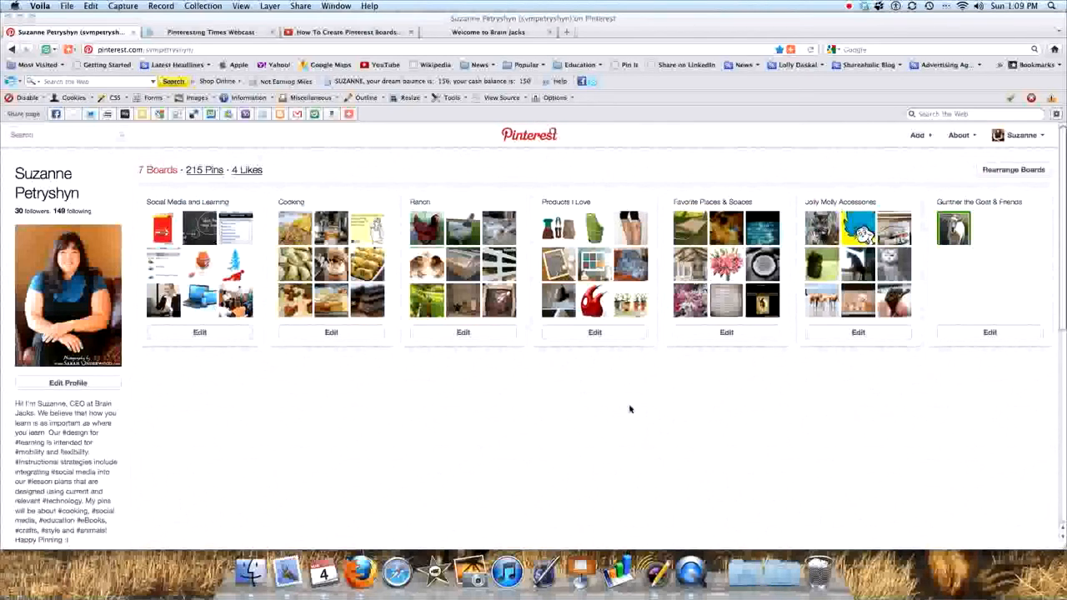
Rearrange the boards by swapping Ranch with Products I Love, put them back in their original order, and save the arrangement
{"action": "left_click", "coordinate": [1006, 171]}
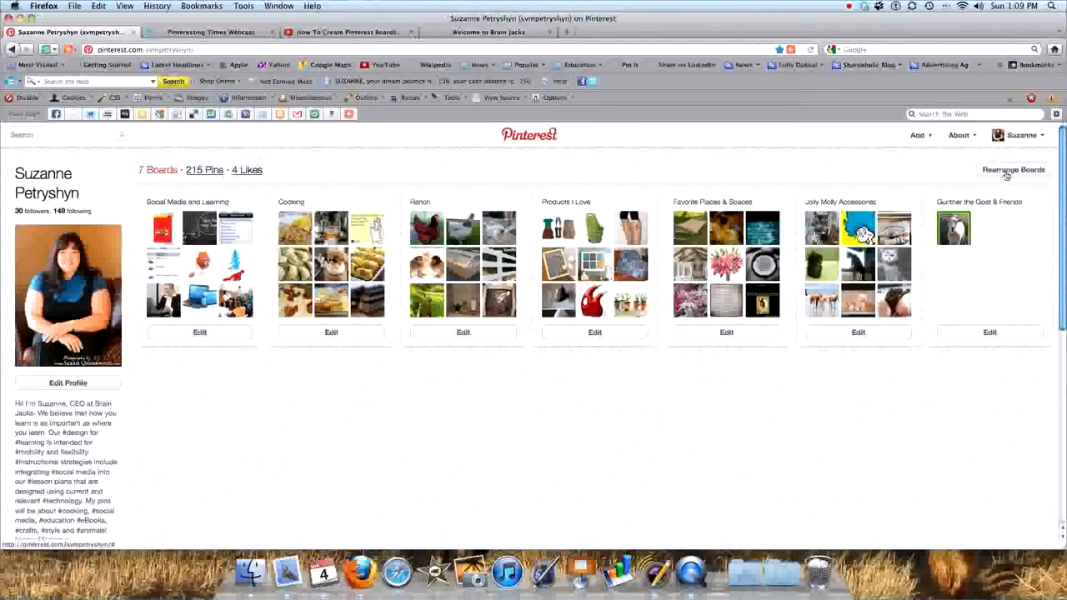
{"action": "left_click", "coordinate": [1006, 170]}
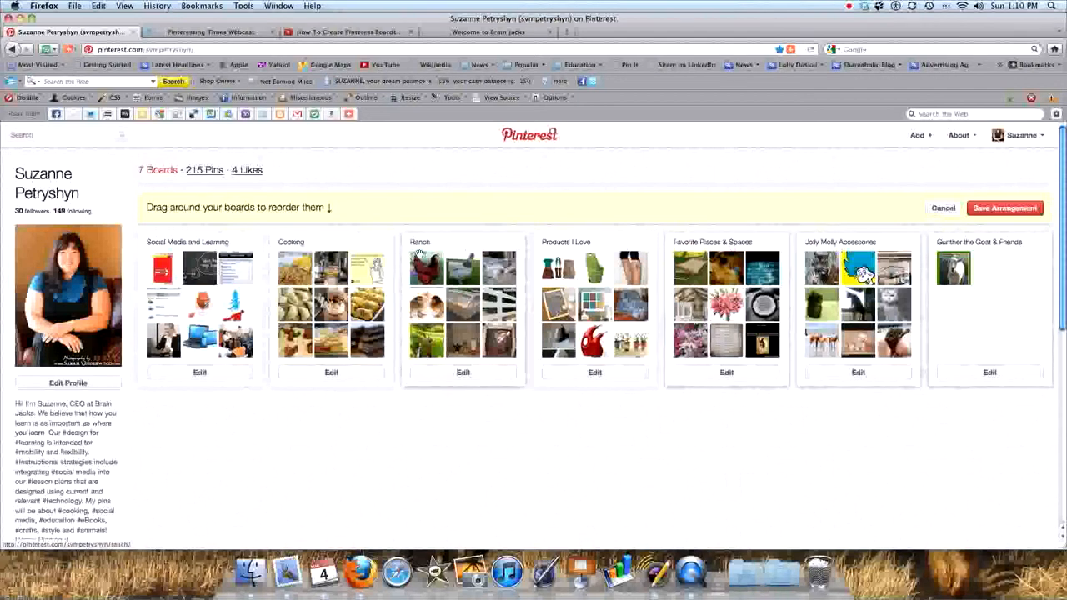
{"action": "left_click_drag", "start_coordinate": [470, 245], "coordinate": [609, 246]}
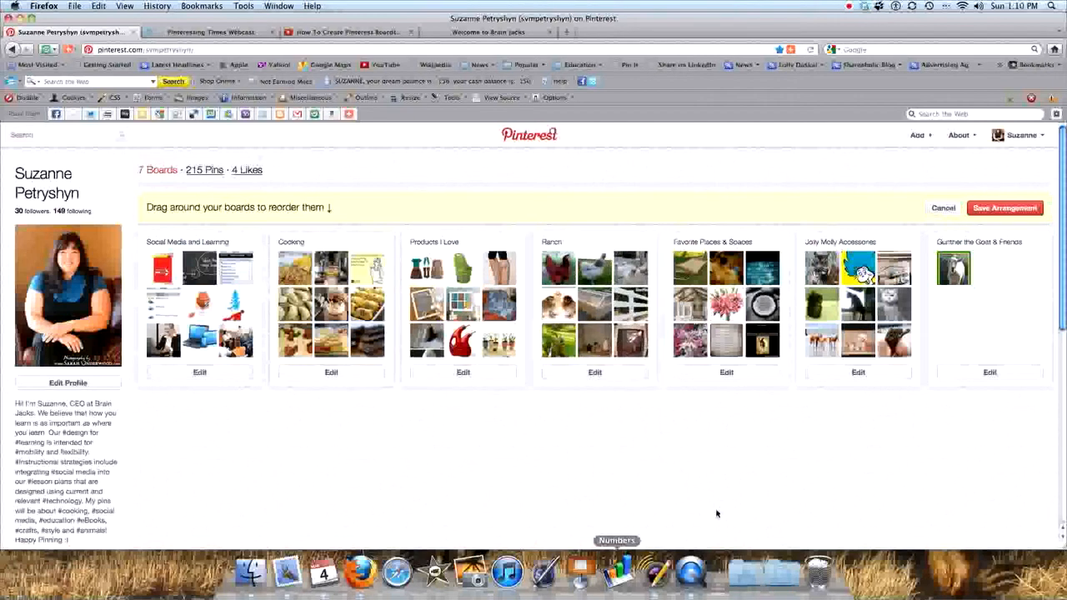
{"action": "left_click_drag", "start_coordinate": [578, 247], "coordinate": [440, 246]}
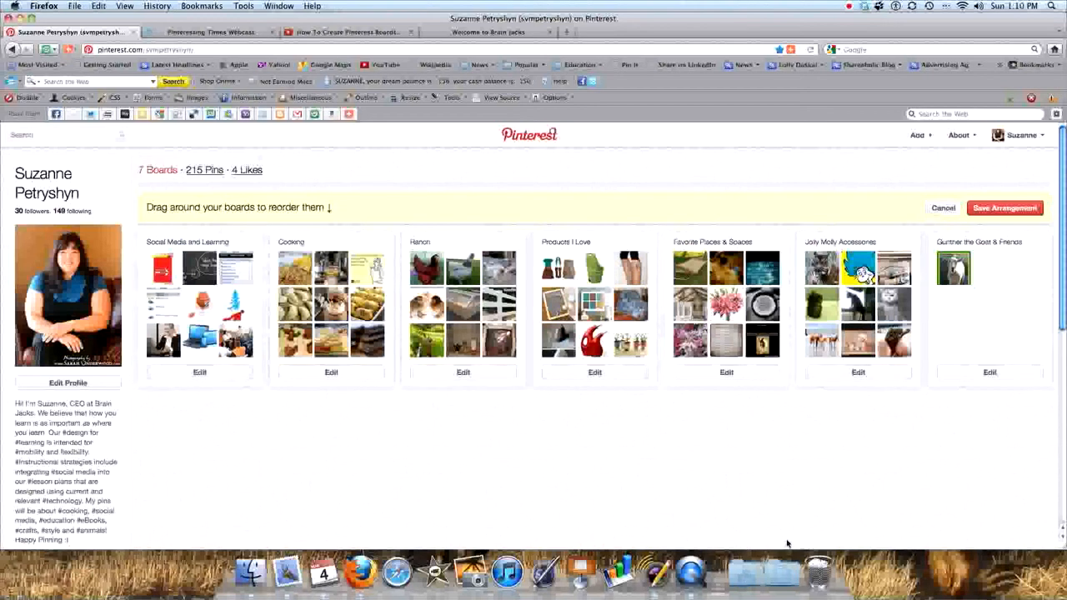
{"action": "left_click", "coordinate": [1005, 208]}
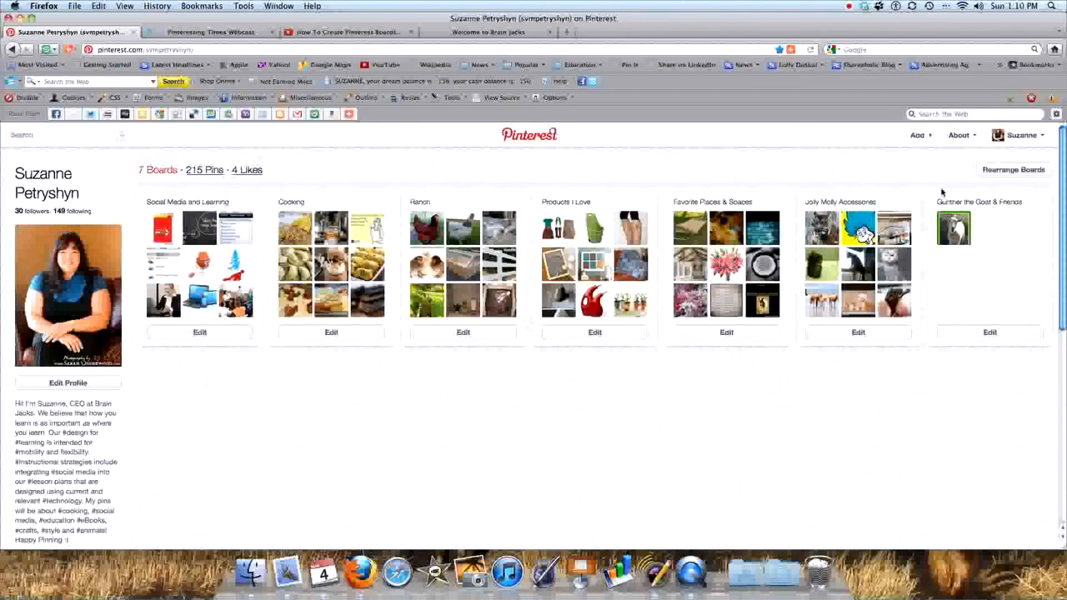
Change "#e-Book" to "#eBook" in the Gunther the Goat & Friends board description and save the settings
{"action": "left_click", "coordinate": [986, 332]}
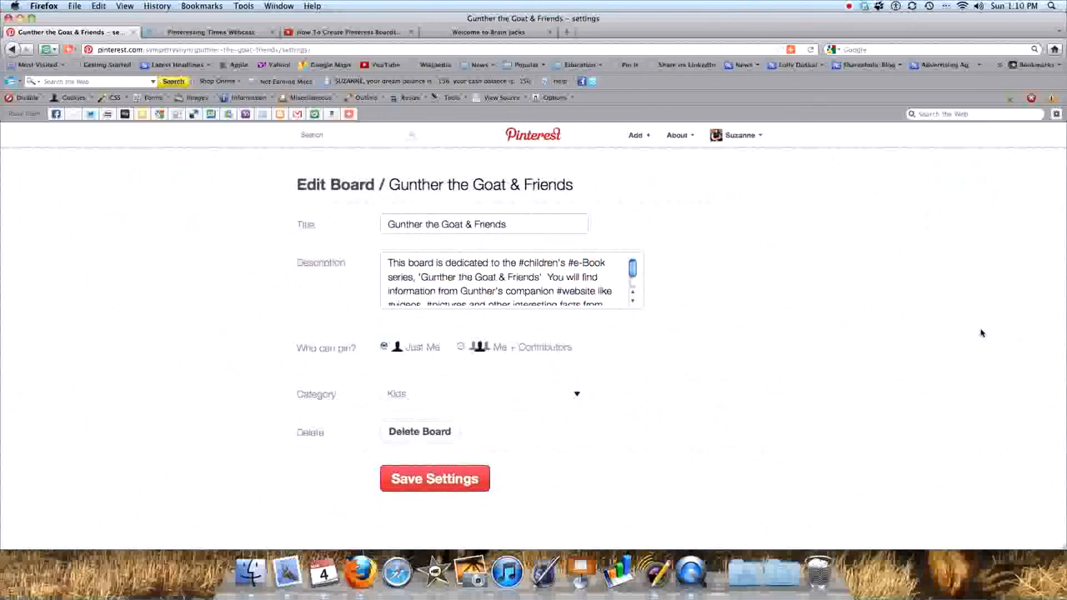
{"action": "left_click", "coordinate": [496, 277]}
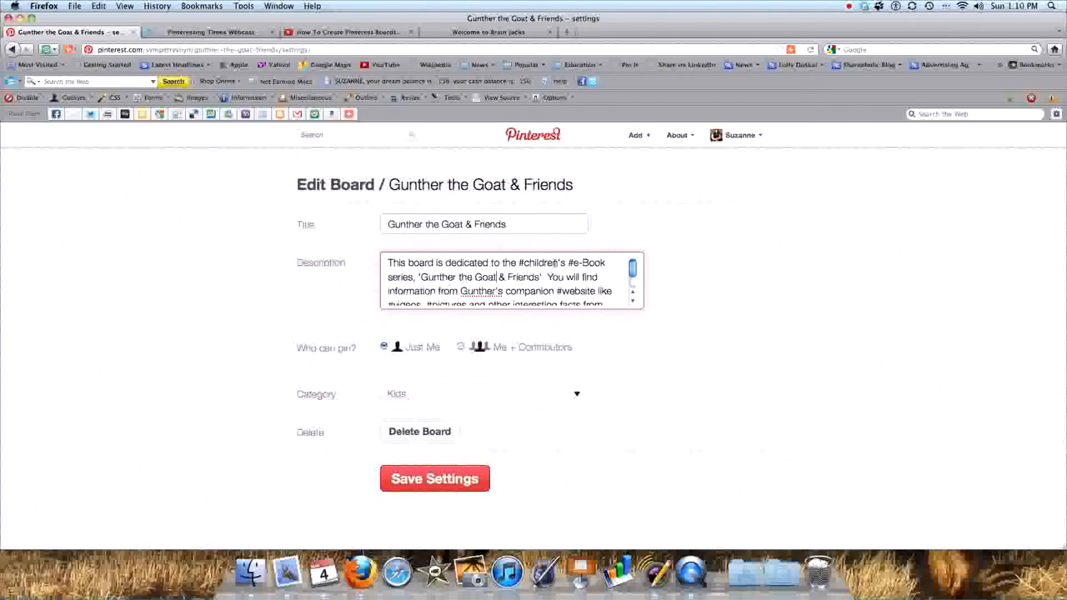
{"action": "left_click", "coordinate": [581, 262]}
{"action": "key", "text": "BackSpace"}
{"action": "scroll", "coordinate": [490, 290], "scroll_direction": "down", "scroll_amount": 2}
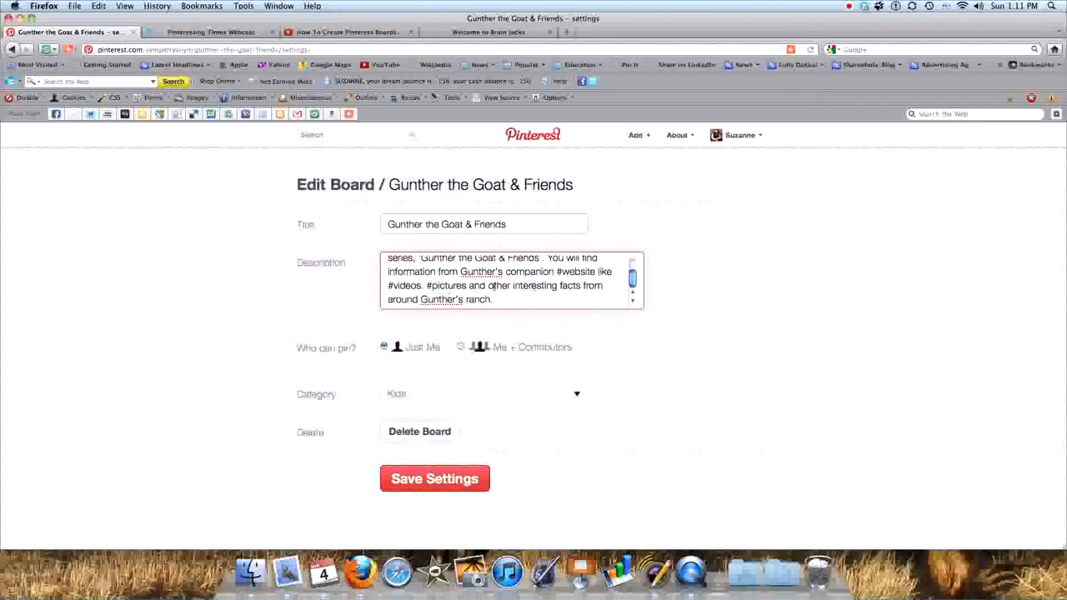
{"action": "scroll", "coordinate": [492, 286], "scroll_direction": "up", "scroll_amount": 2}
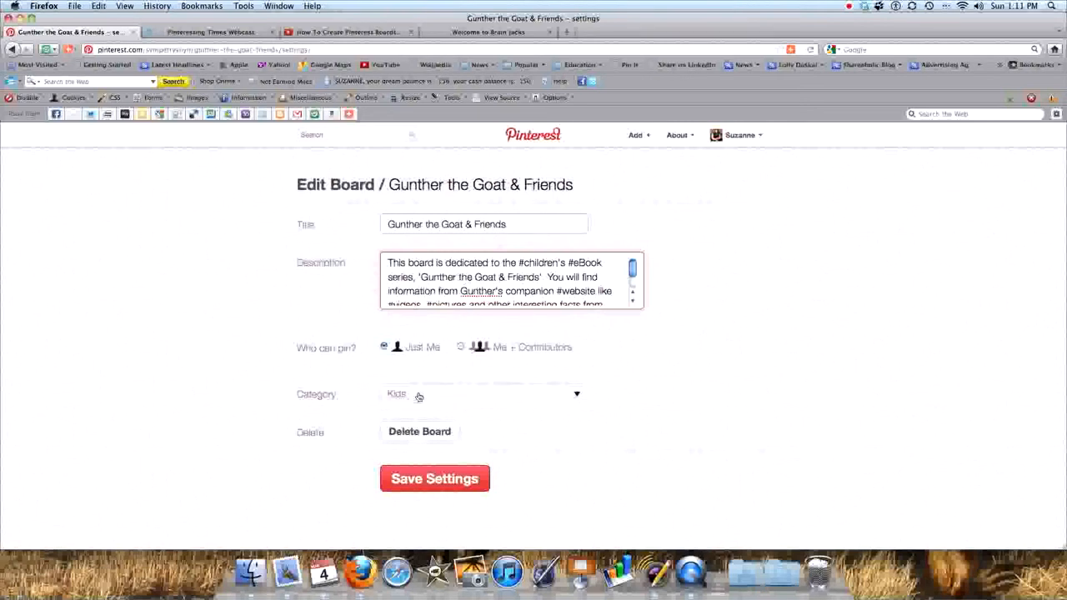
{"action": "left_click", "coordinate": [424, 478]}
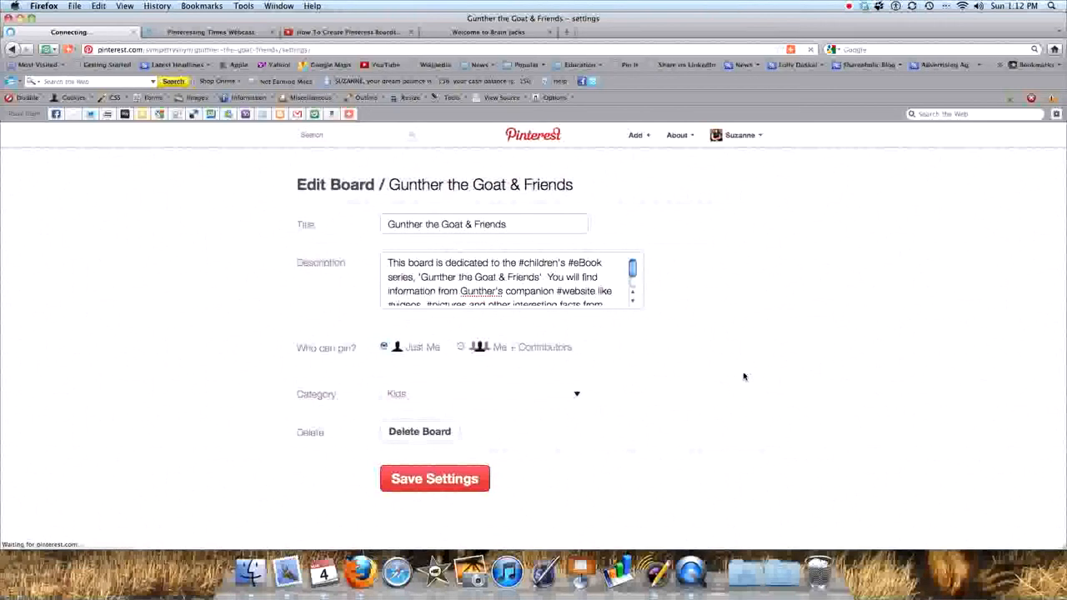
Begin uploading a new pin using the goat picture from the Gunther Book 1 folder
{"action": "left_click", "coordinate": [627, 136]}
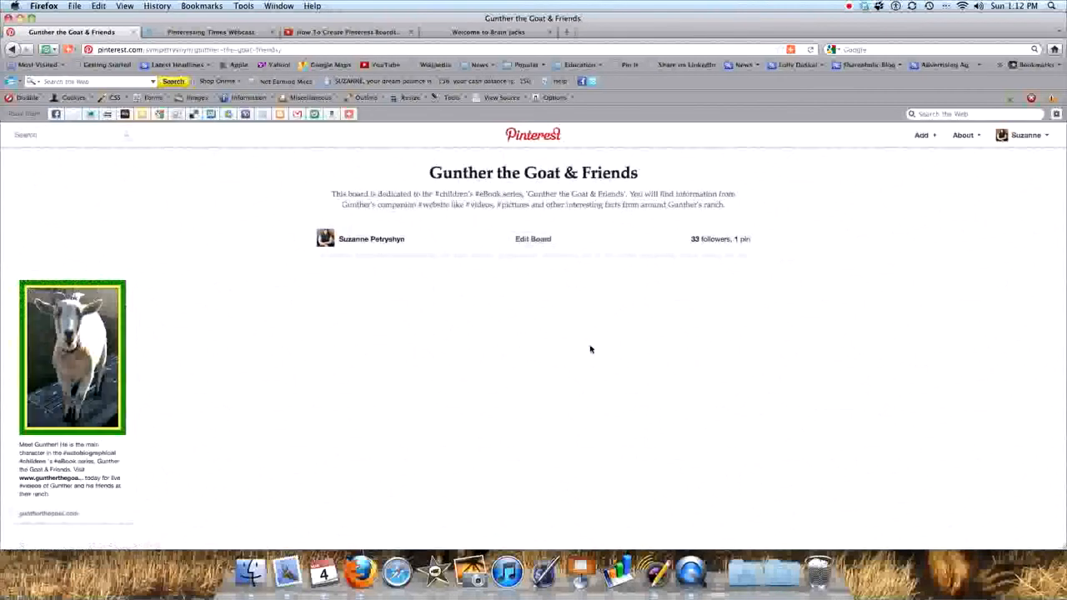
{"action": "left_click", "coordinate": [921, 136]}
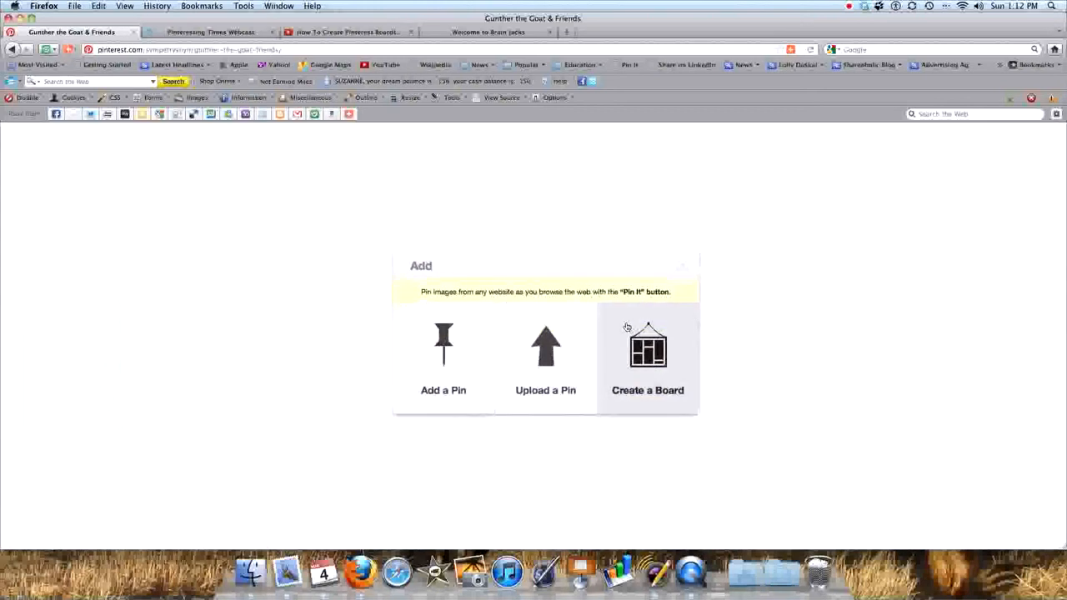
{"action": "left_click", "coordinate": [544, 350]}
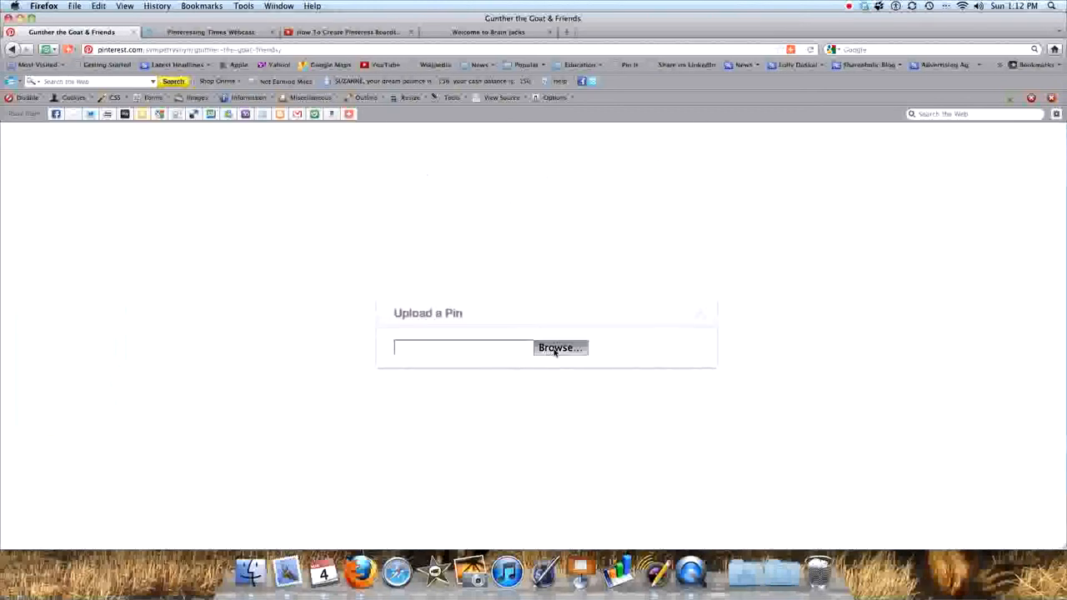
{"action": "left_click", "coordinate": [555, 350]}
{"action": "scroll", "coordinate": [540, 204], "scroll_direction": "down", "scroll_amount": 8}
{"action": "scroll", "coordinate": [540, 204], "scroll_direction": "down", "scroll_amount": 1}
{"action": "scroll", "coordinate": [540, 203], "scroll_direction": "down", "scroll_amount": 3}
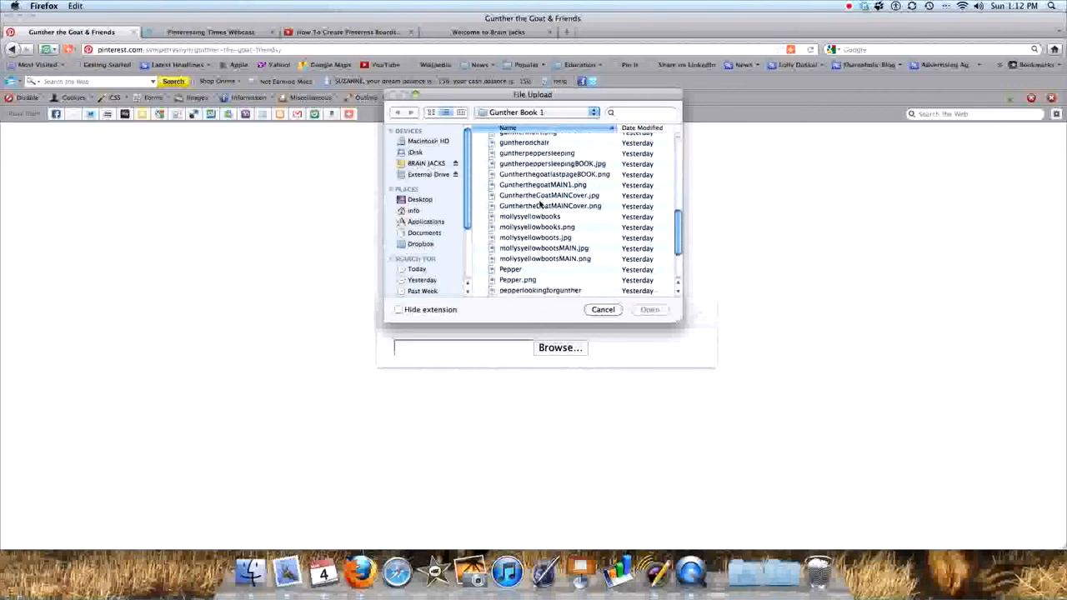
{"action": "scroll", "coordinate": [540, 203], "scroll_direction": "down", "scroll_amount": 2}
{"action": "scroll", "coordinate": [541, 203], "scroll_direction": "up", "scroll_amount": 5}
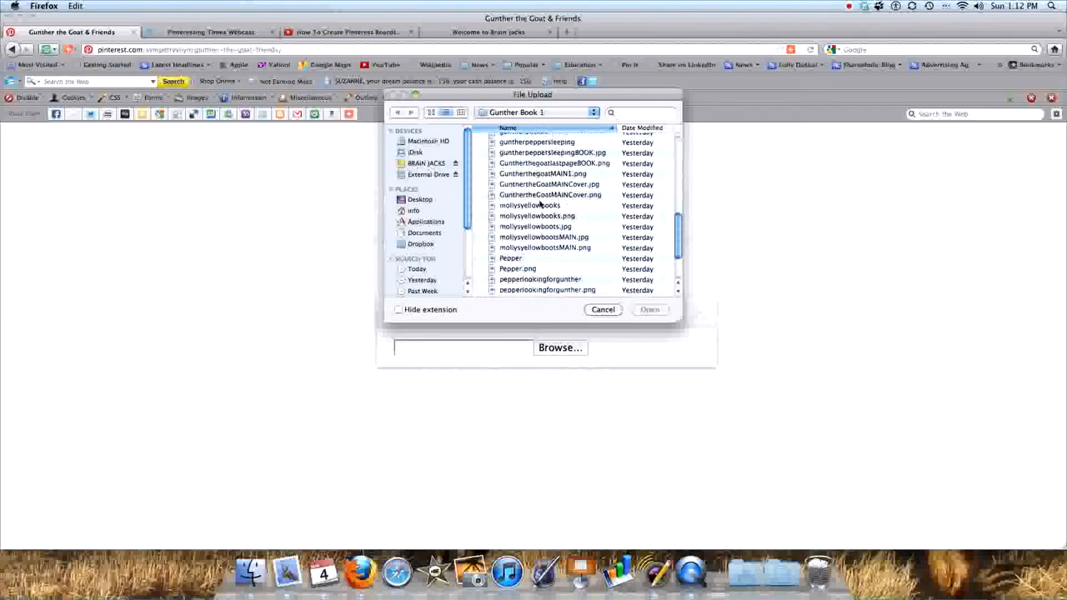
{"action": "scroll", "coordinate": [540, 203], "scroll_direction": "up", "scroll_amount": 3}
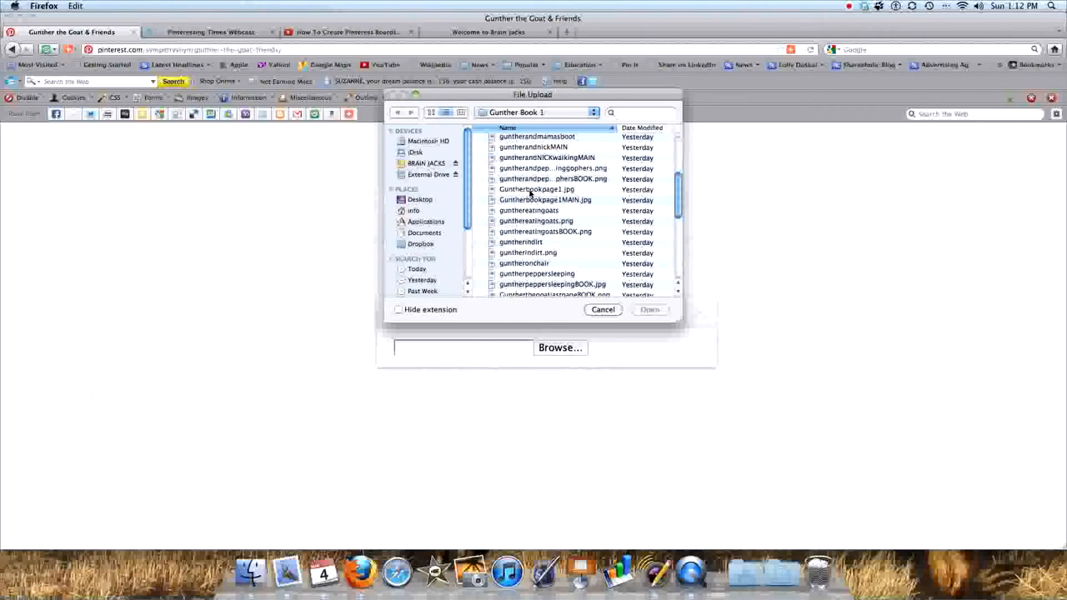
{"action": "scroll", "coordinate": [530, 200], "scroll_direction": "up", "scroll_amount": 2}
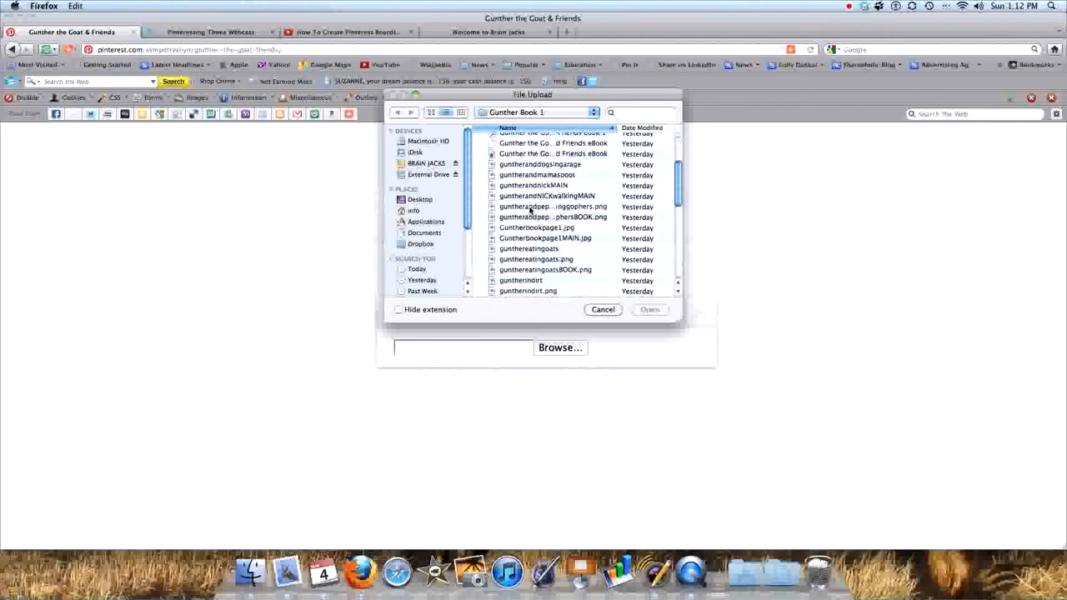
{"action": "scroll", "coordinate": [530, 210], "scroll_direction": "down", "scroll_amount": 5}
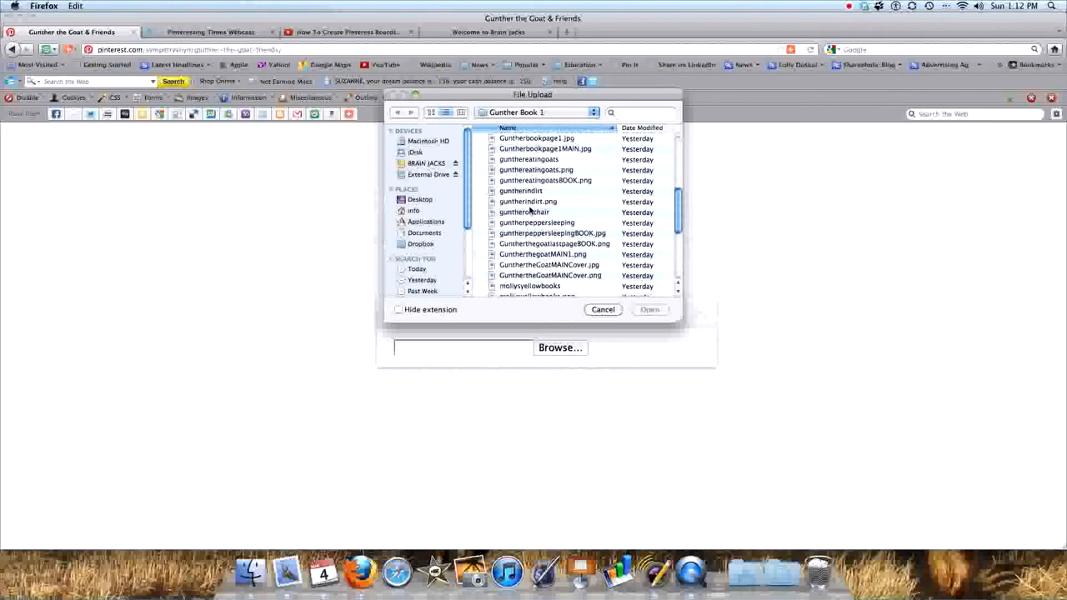
{"action": "double_click", "coordinate": [530, 226]}
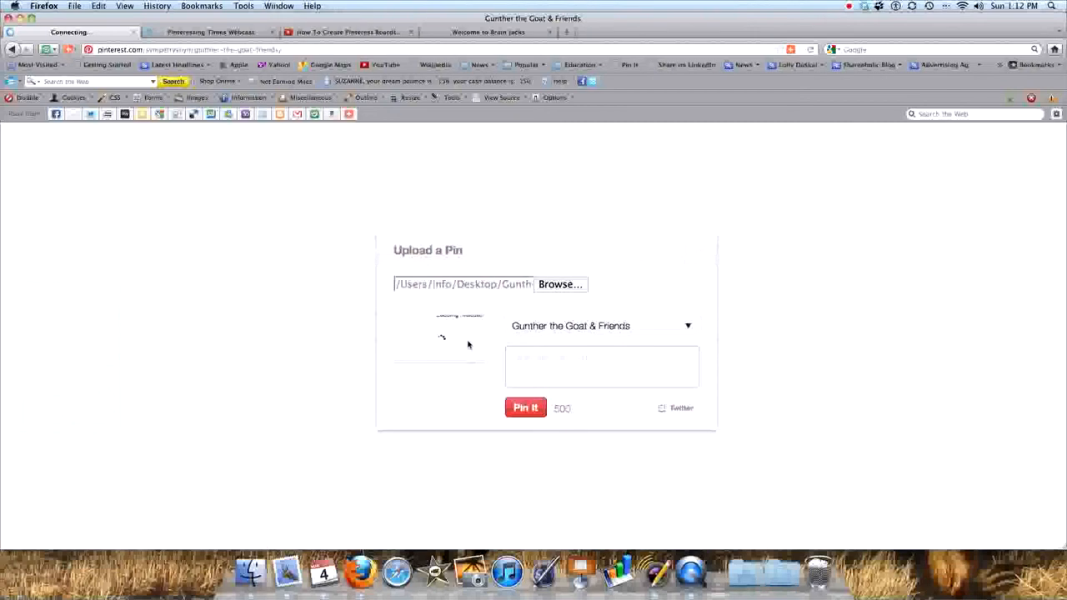
Choose Gunther the Goat & Friends as the destination board for the uploaded pin
{"action": "left_click", "coordinate": [686, 328]}
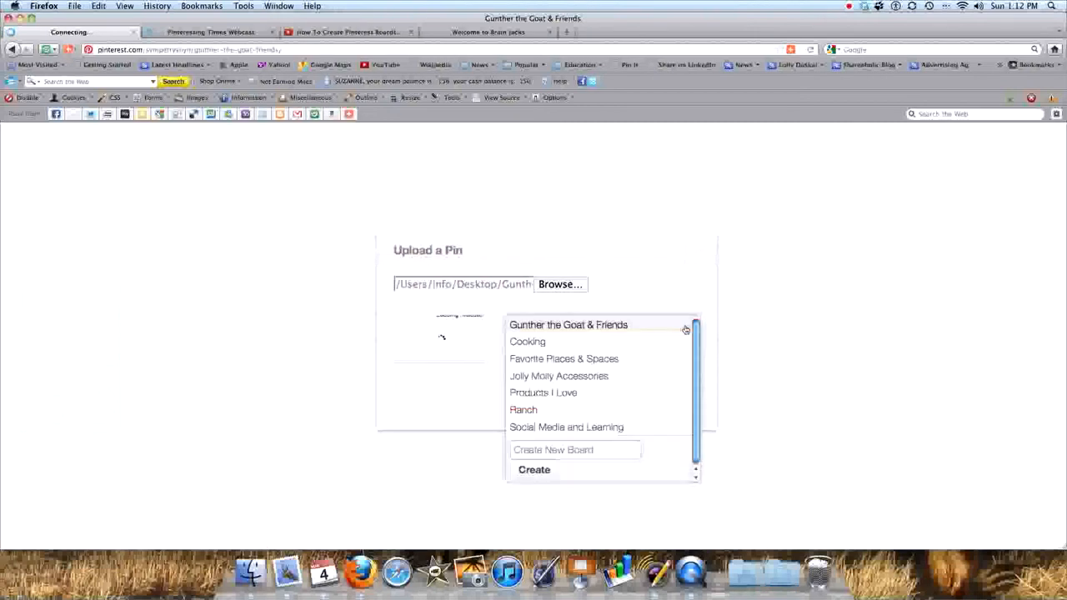
{"action": "left_click", "coordinate": [565, 453]}
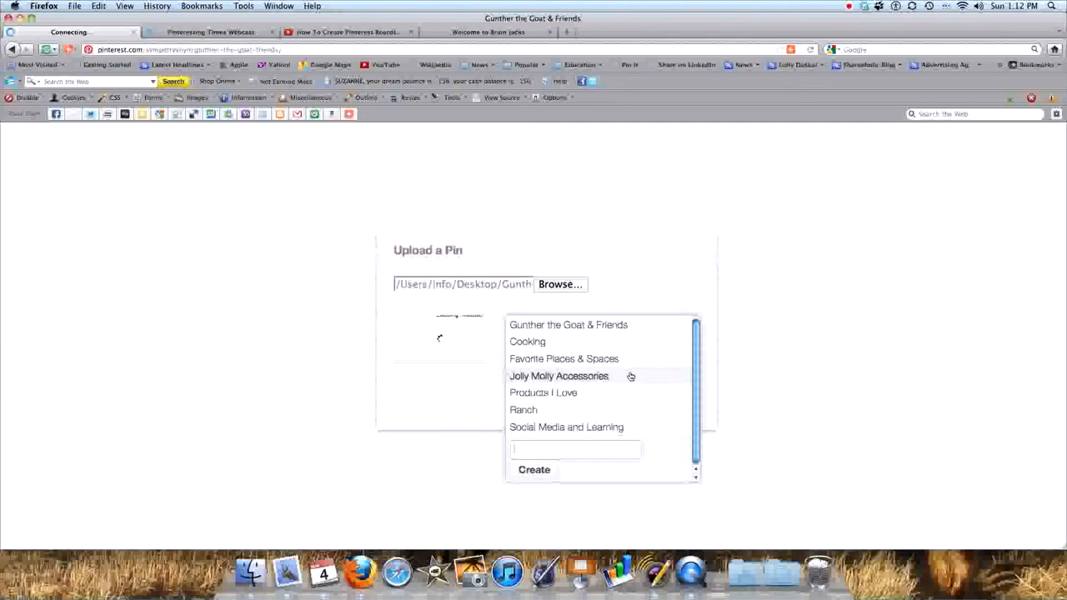
{"action": "left_click", "coordinate": [583, 325]}
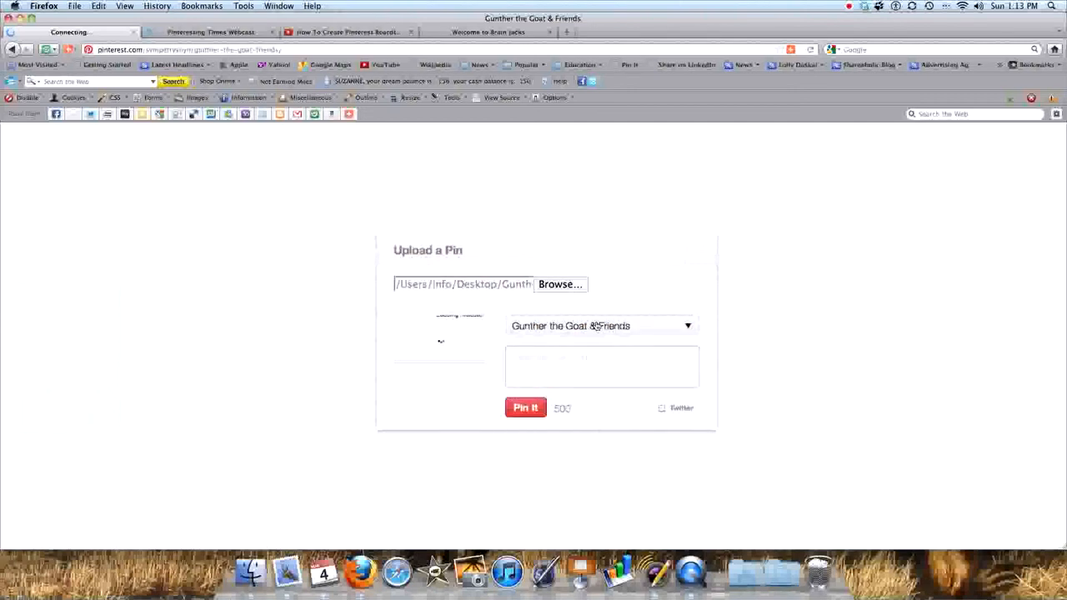
Write the pin description "SEO keywords that relate to you pin on your board. You can brand"
{"action": "left_click", "coordinate": [539, 359]}
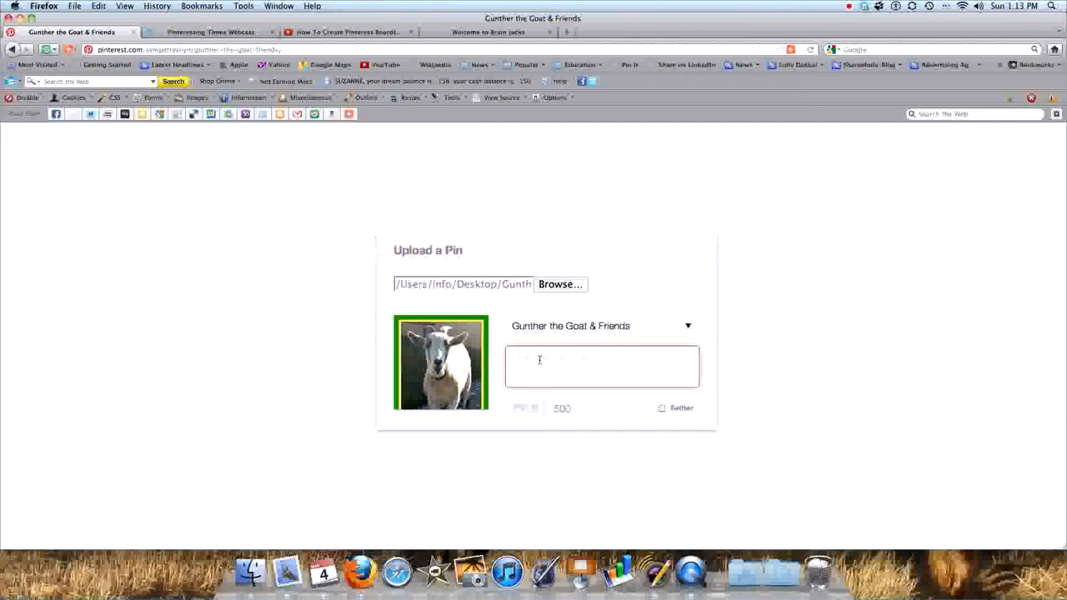
{"action": "type", "text": "SEO keywords that relate to you pin"}
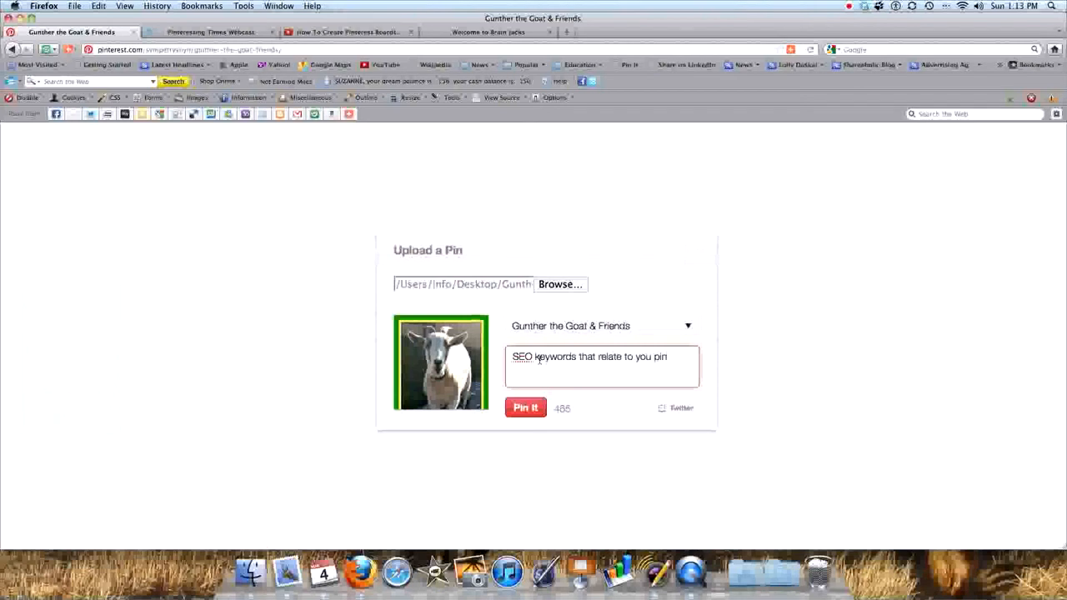
{"action": "type", "text": " on your board. YOu can"}
{"action": "key", "text": "BackSpace"}
{"action": "key", "text": "BackSpace"}
{"action": "key", "text": "BackSpace"}
{"action": "key", "text": "BackSpace"}
{"action": "type", "text": "You can brand"}
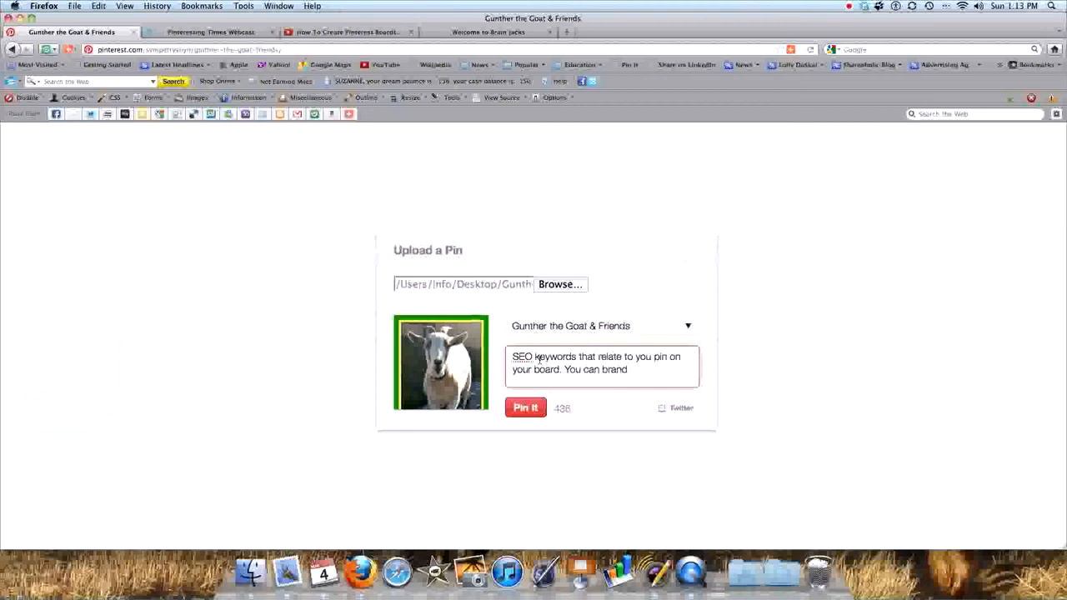
Extend the pin description with ". You can use GoogleAdwords terms, Keywords from Google Analytics"
{"action": "type", "text": ". You can use Goo"}
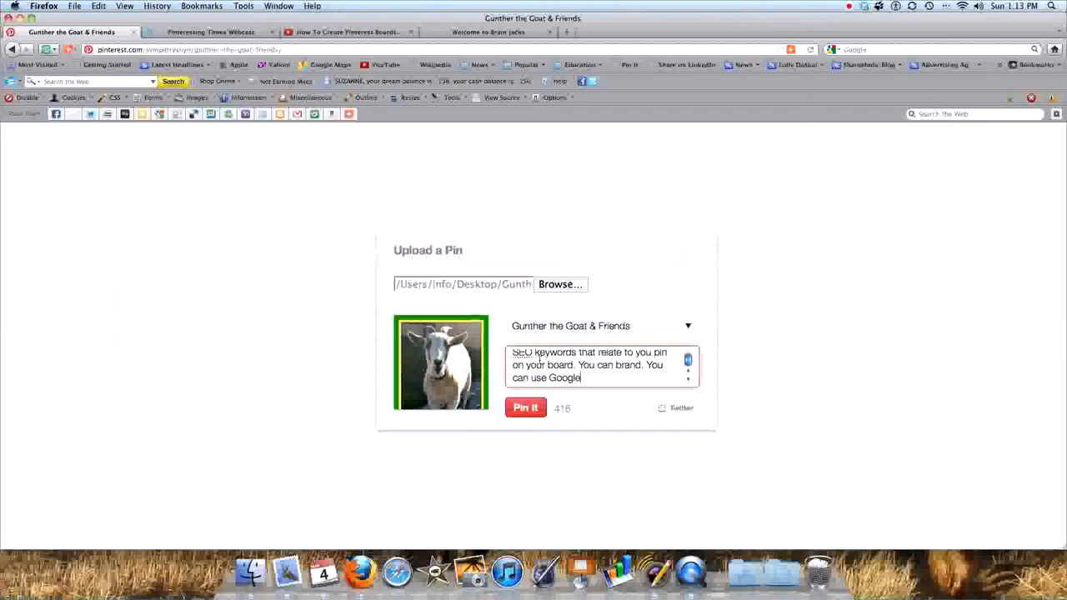
{"action": "type", "text": "gleAdwors"}
{"action": "type", "text": "ds terms"}
{"action": "type", "text": ", Keywords from "}
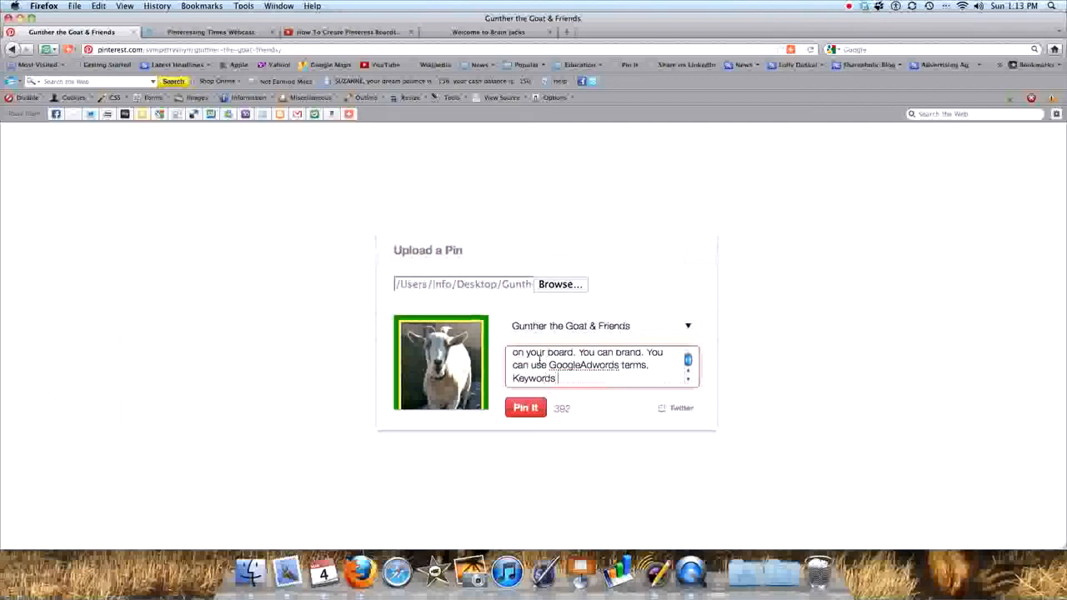
{"action": "type", "text": "Good"}
{"action": "key", "text": "BackSpace"}
{"action": "key", "text": "BackSpace"}
{"action": "key", "text": "BackSpace"}
{"action": "type", "text": "oogle Na"}
{"action": "key", "text": "BackSpace"}
{"action": "key", "text": "BackSpace"}
{"action": "type", "text": "Analytics"}
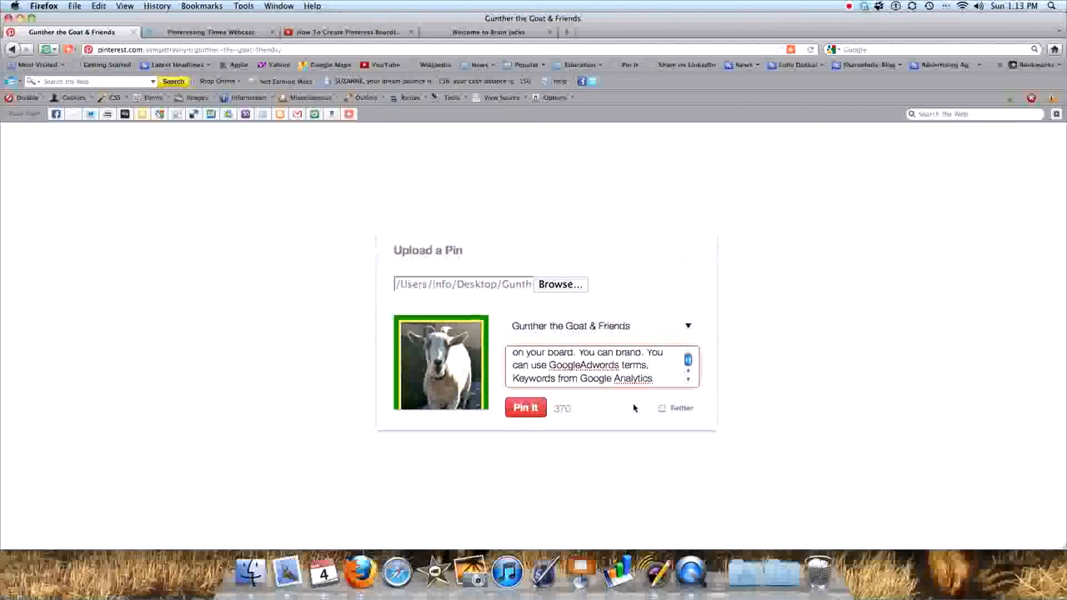
Try the Twitter sharing option for the pin and leave the upload form without pinning
{"action": "left_click", "coordinate": [660, 408]}
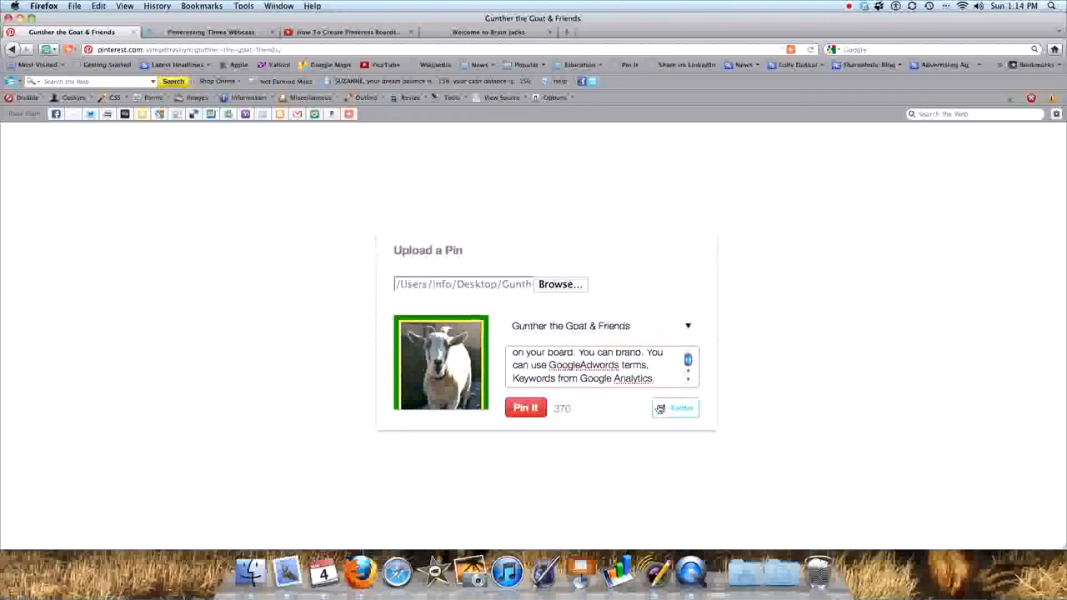
{"action": "left_click", "coordinate": [523, 407]}
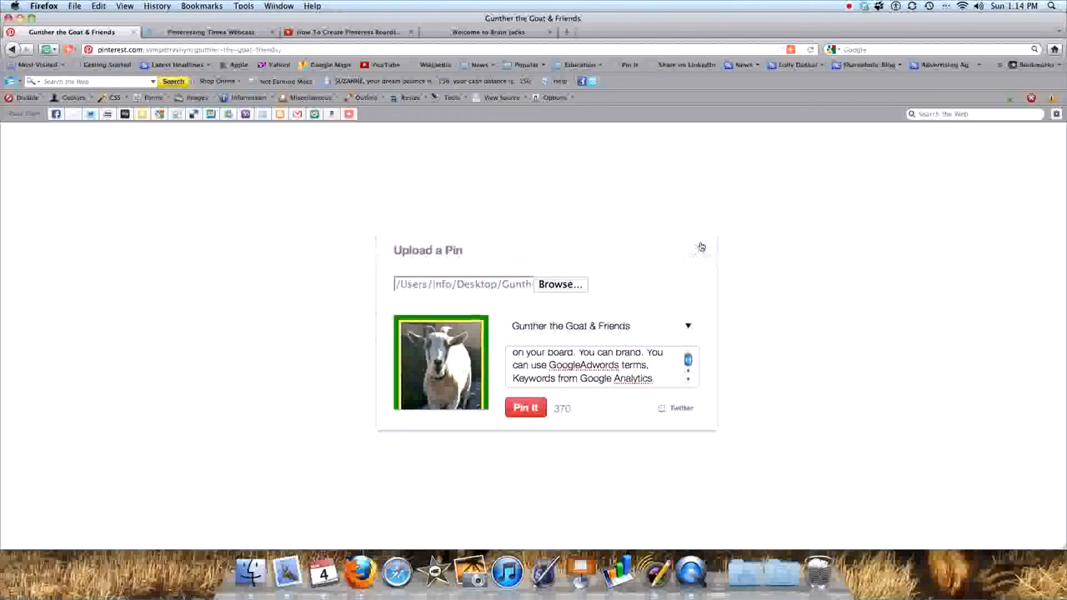
Return to the profile's boards and open the Gunther the Goat & Friends board to view its pin
{"action": "mouse_move", "coordinate": [1010, 135]}
{"action": "left_click", "coordinate": [1009, 192]}
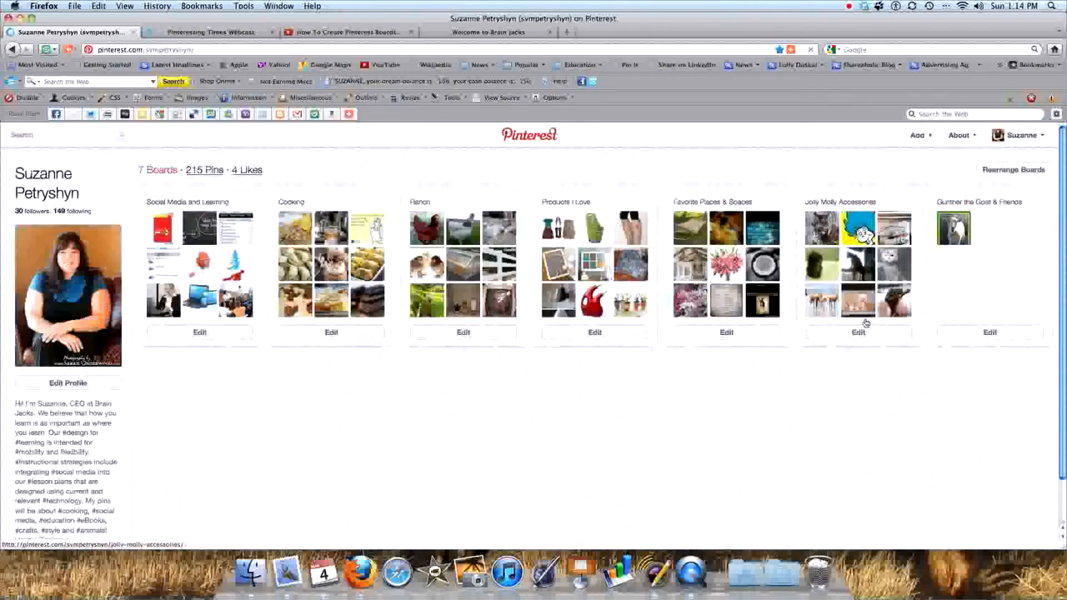
{"action": "left_click", "coordinate": [1003, 231]}
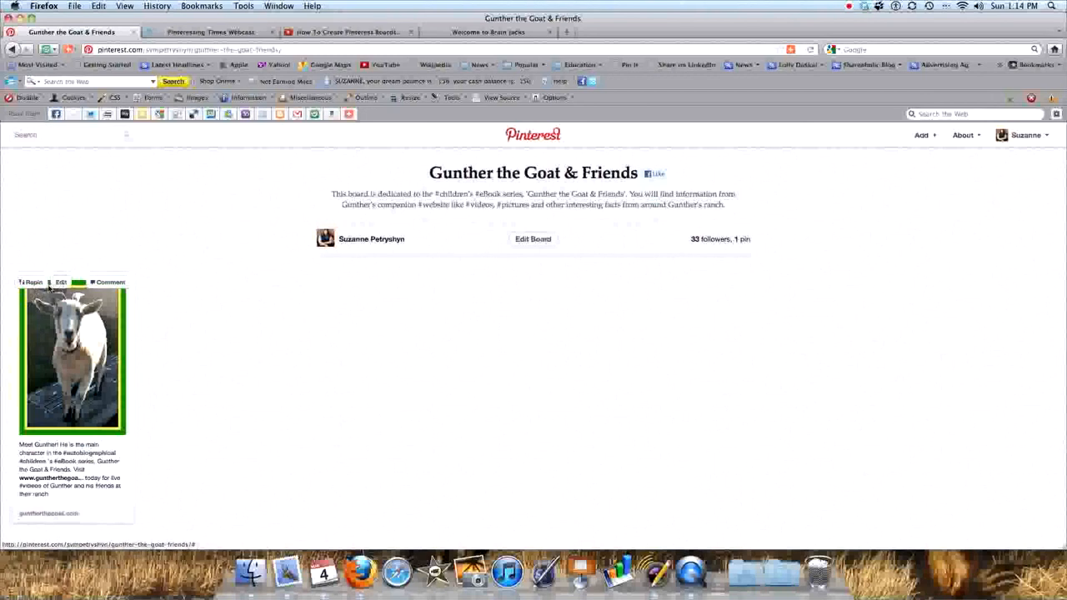
Go back to the profile's boards and open the Cooking board
{"action": "mouse_move", "coordinate": [1025, 135]}
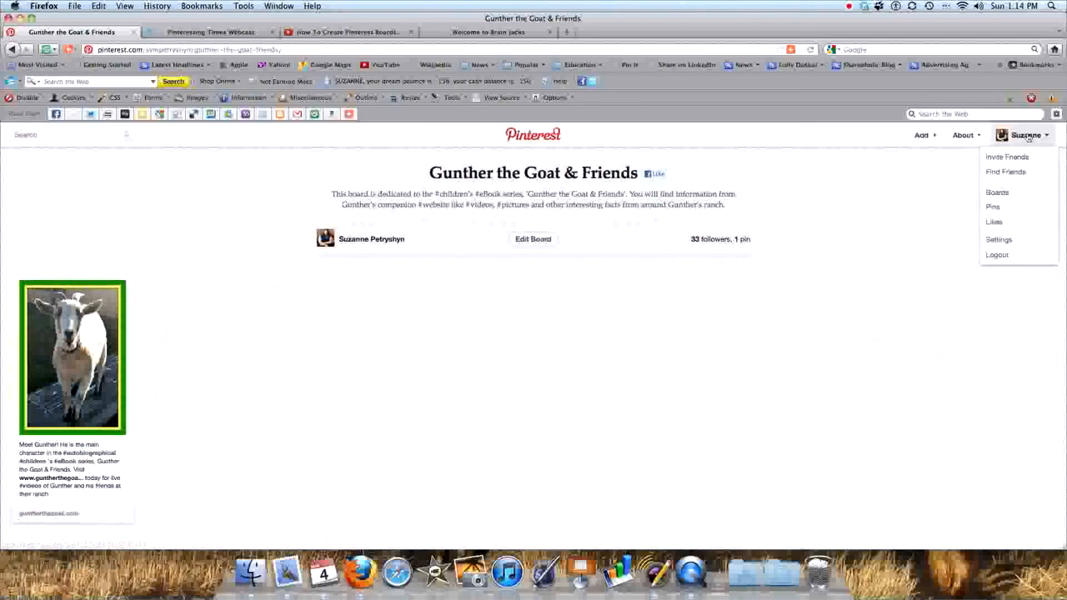
{"action": "left_click", "coordinate": [1006, 192]}
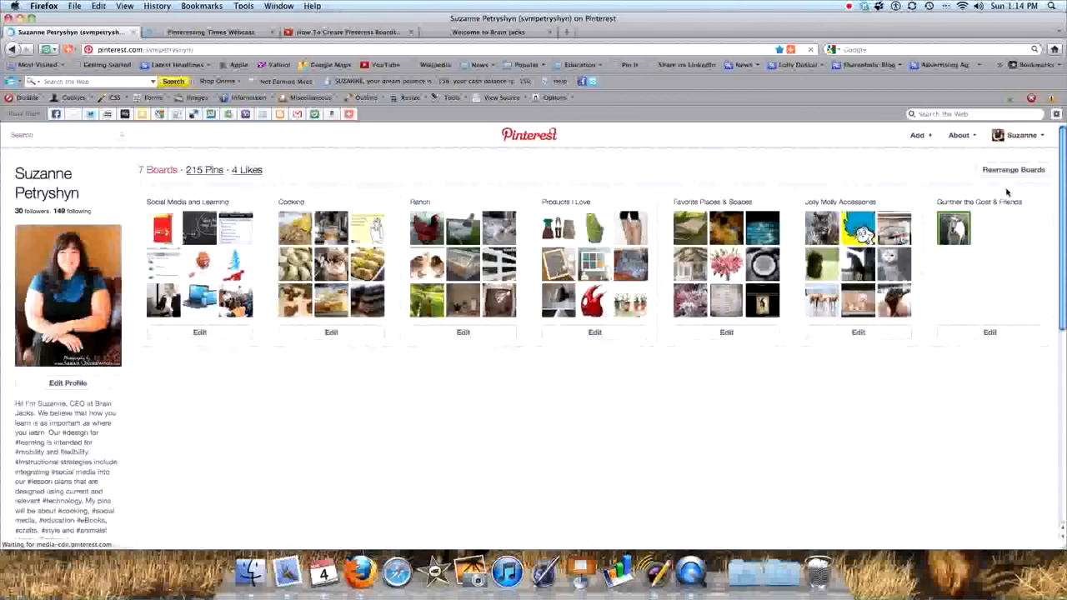
{"action": "left_click", "coordinate": [332, 242]}
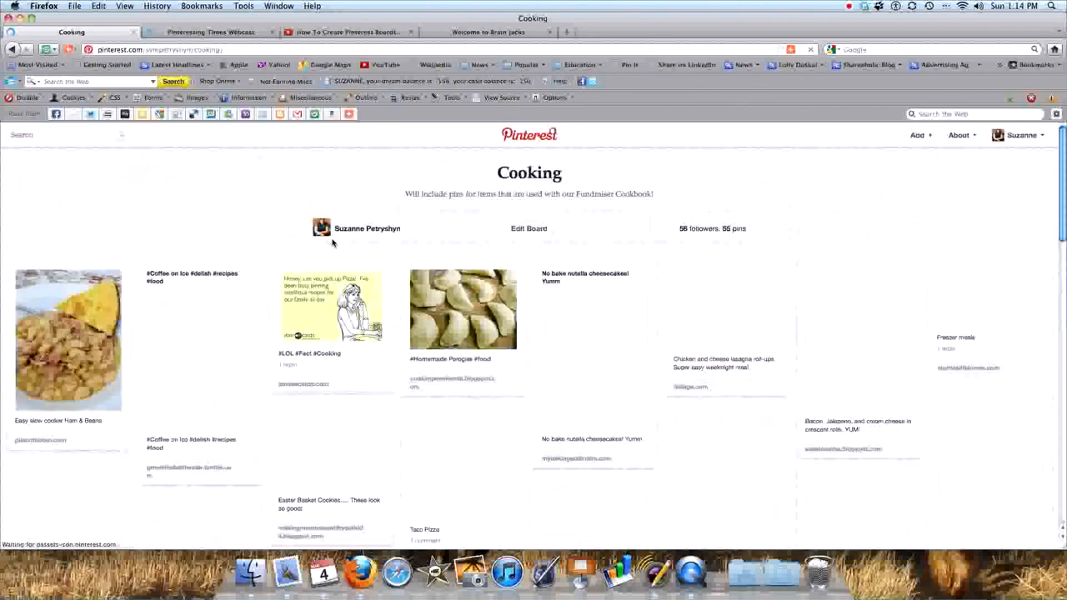
Look through the Cooking board's pins down to the last ones and return to the board's heading
{"action": "scroll", "coordinate": [332, 243], "scroll_direction": "down", "scroll_amount": 15}
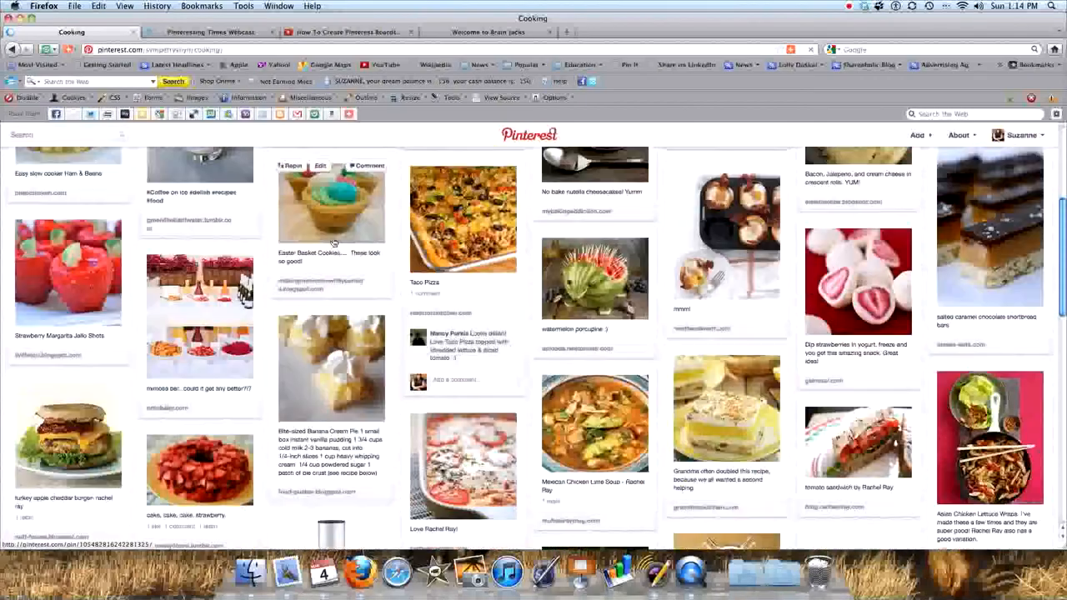
{"action": "scroll", "coordinate": [333, 242], "scroll_direction": "down", "scroll_amount": 10}
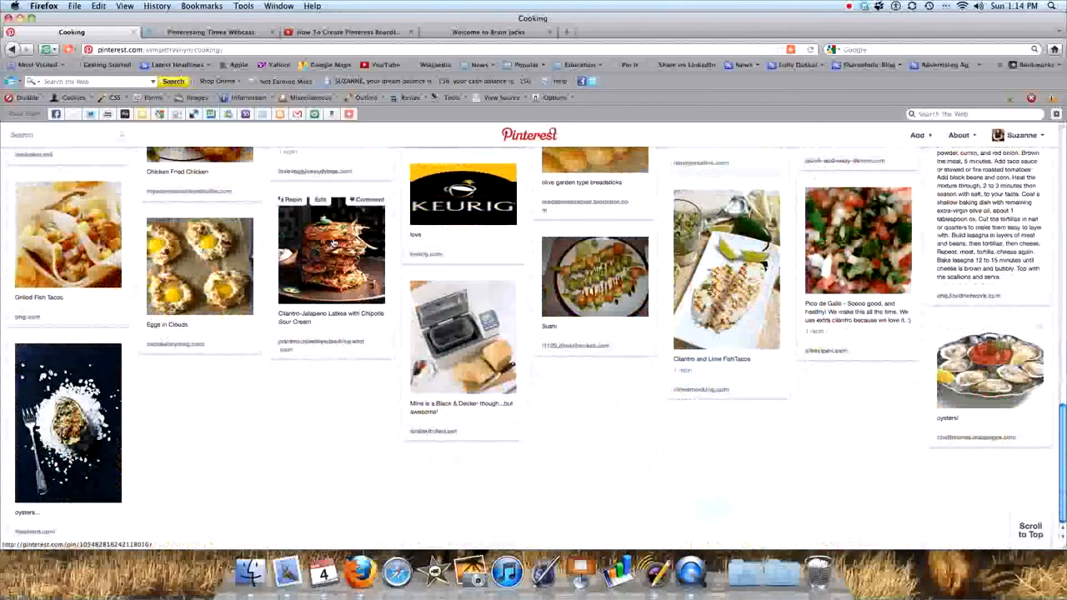
{"action": "scroll", "coordinate": [332, 243], "scroll_direction": "up", "scroll_amount": 20}
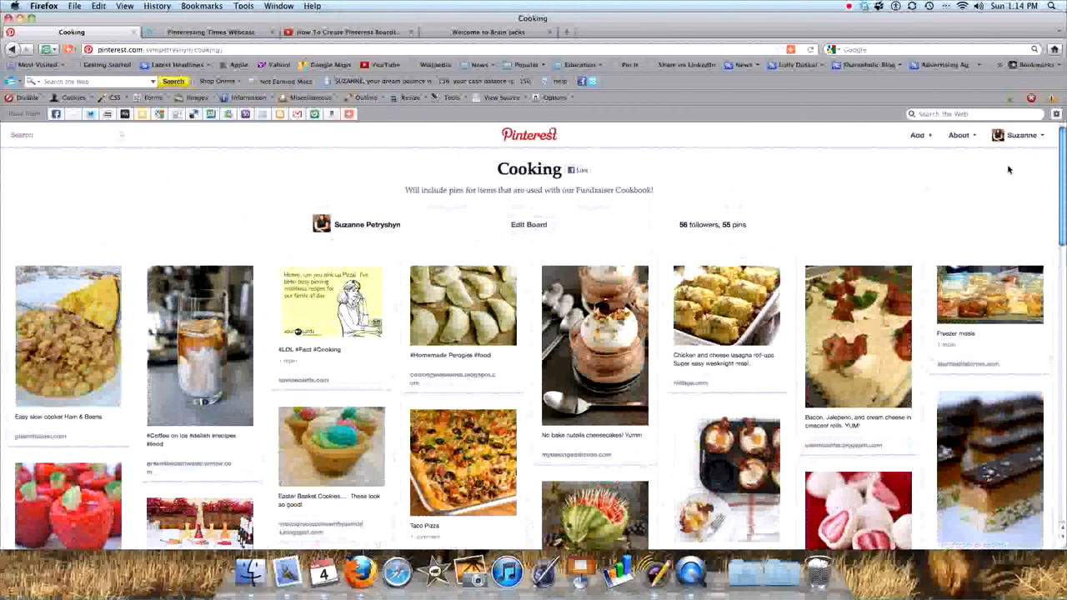
Return to the profile's boards, open the Social Media and Learning board and look through its pins
{"action": "left_click", "coordinate": [1018, 135]}
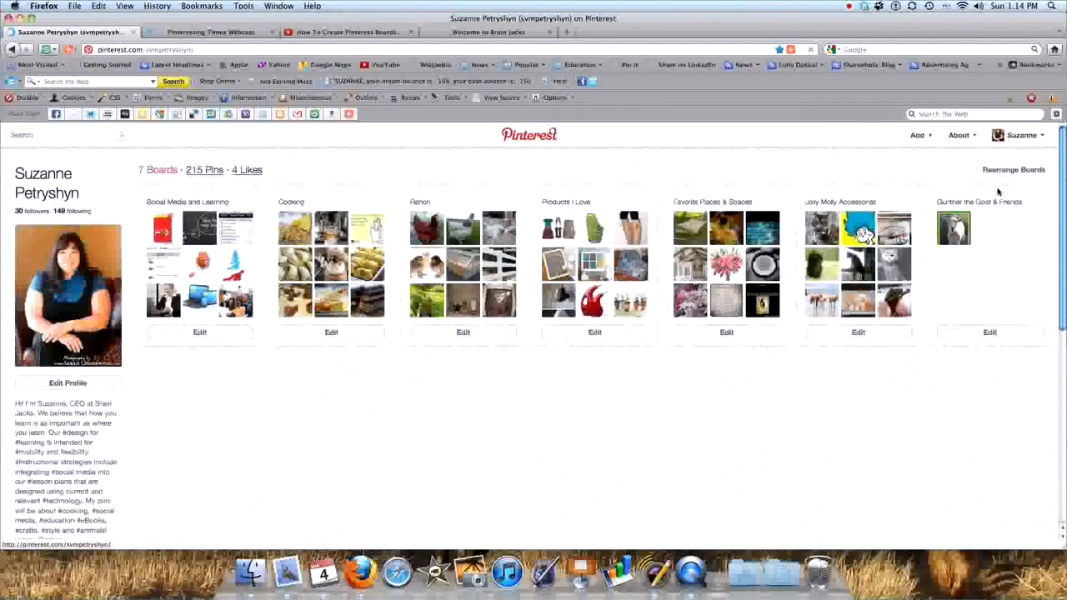
{"action": "left_click", "coordinate": [203, 265]}
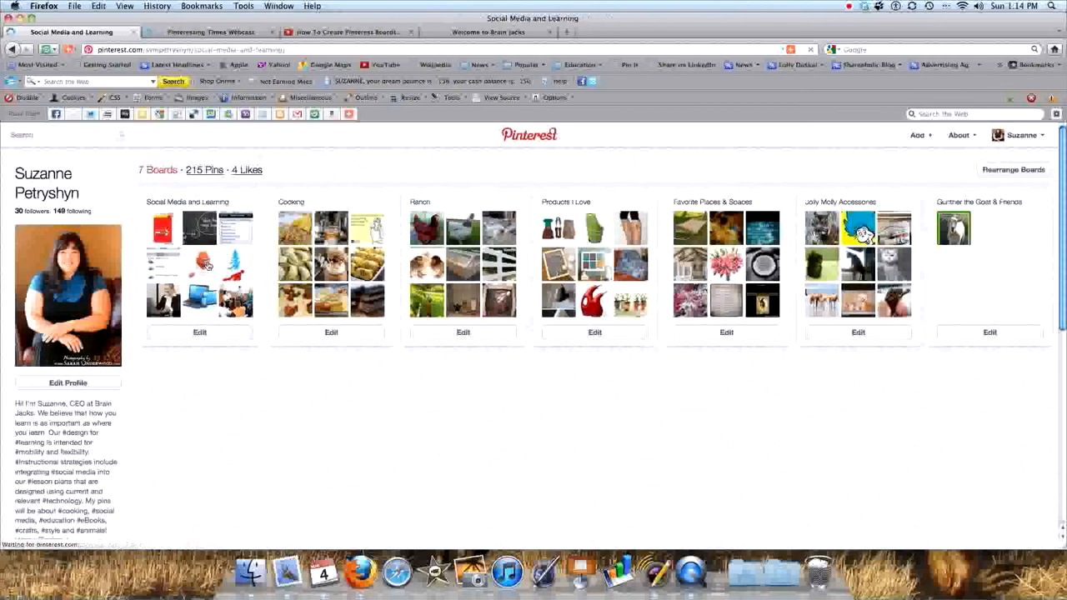
{"action": "scroll", "coordinate": [209, 265], "scroll_direction": "down", "scroll_amount": 3}
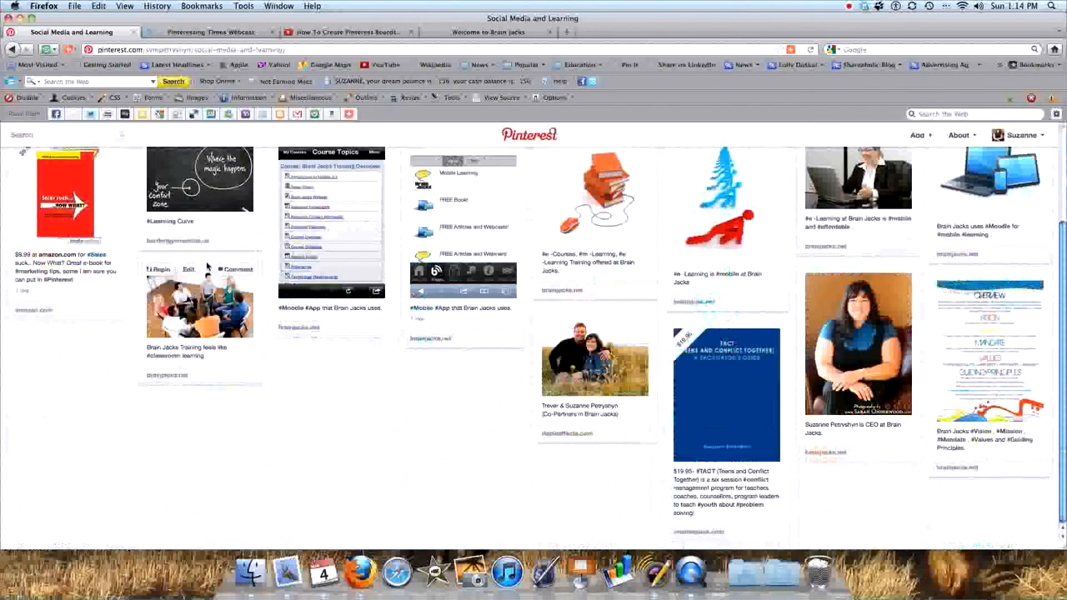
{"action": "scroll", "coordinate": [207, 265], "scroll_direction": "up", "scroll_amount": 3}
{"action": "scroll", "coordinate": [500, 333], "scroll_direction": "down", "scroll_amount": 3}
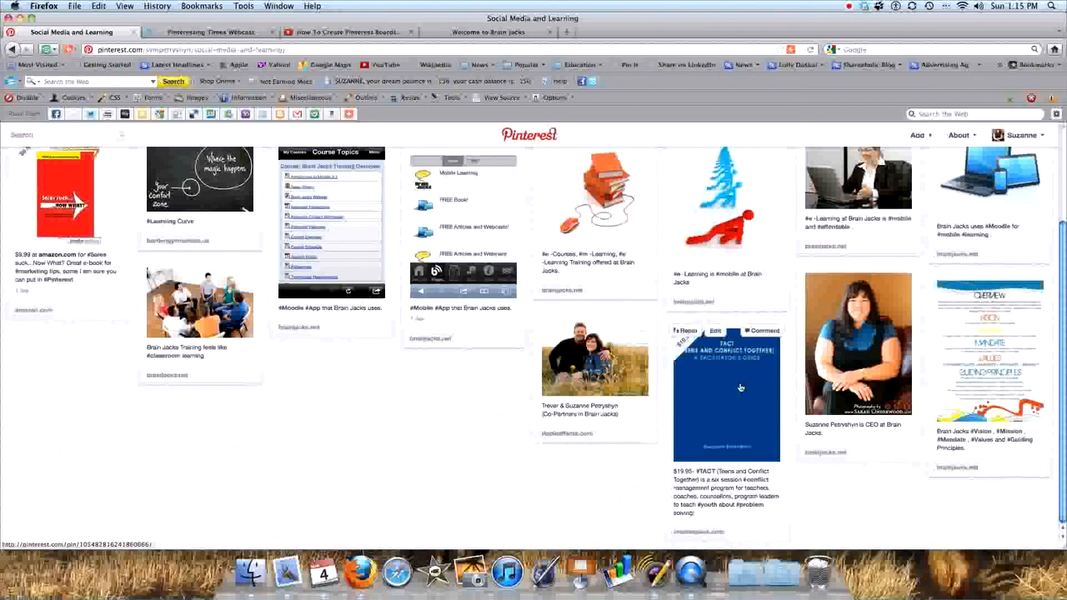
View the TACT (Teens and Conflict Together) pin up close, open its createspace.com source link and return to the board
{"action": "left_click", "coordinate": [738, 387]}
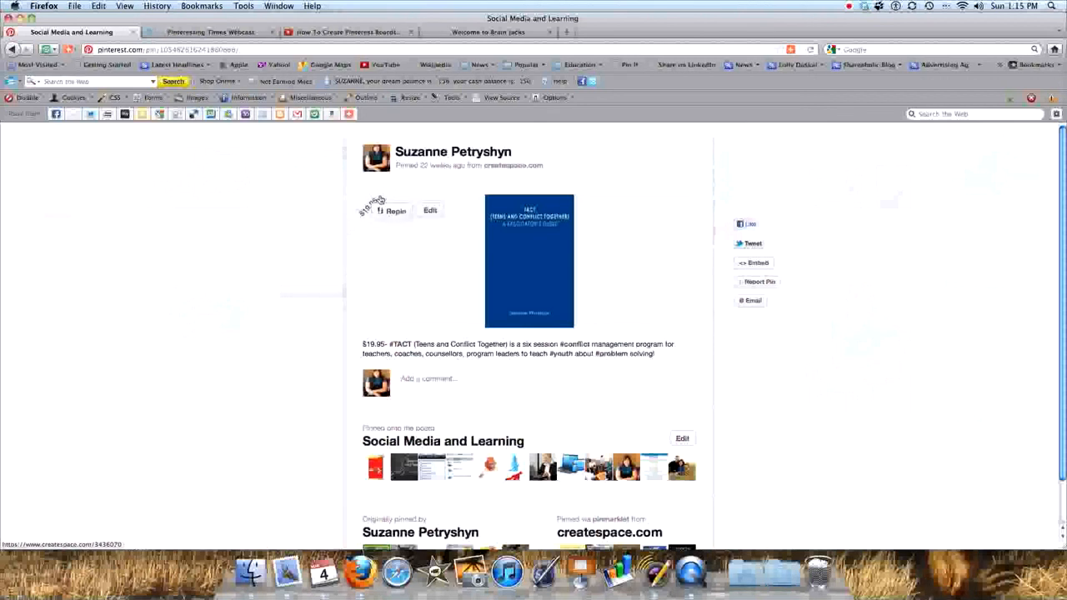
{"action": "left_click", "coordinate": [774, 418]}
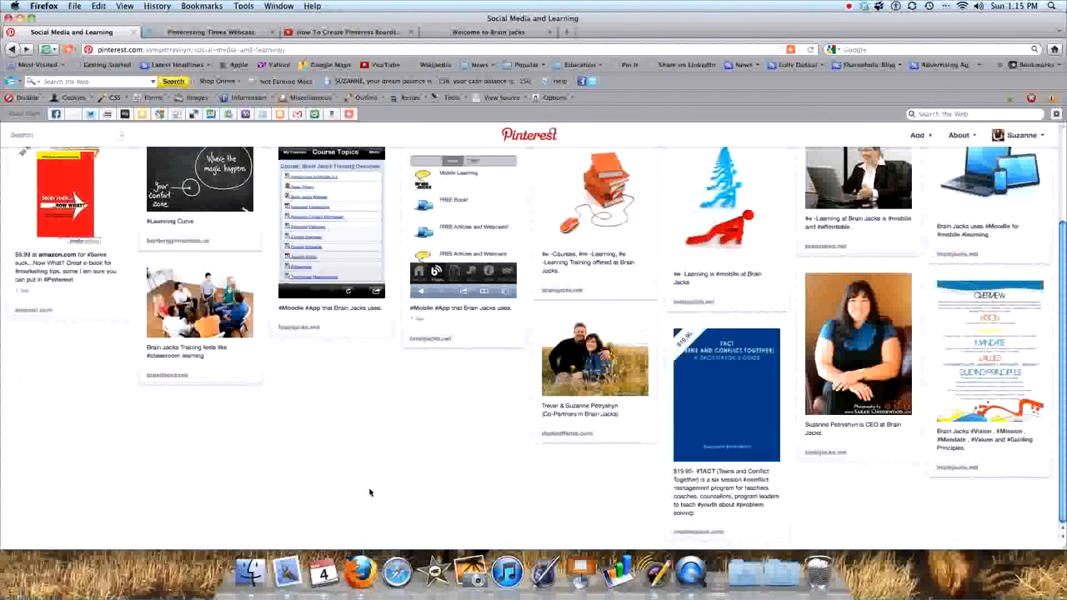
{"action": "left_click", "coordinate": [700, 534]}
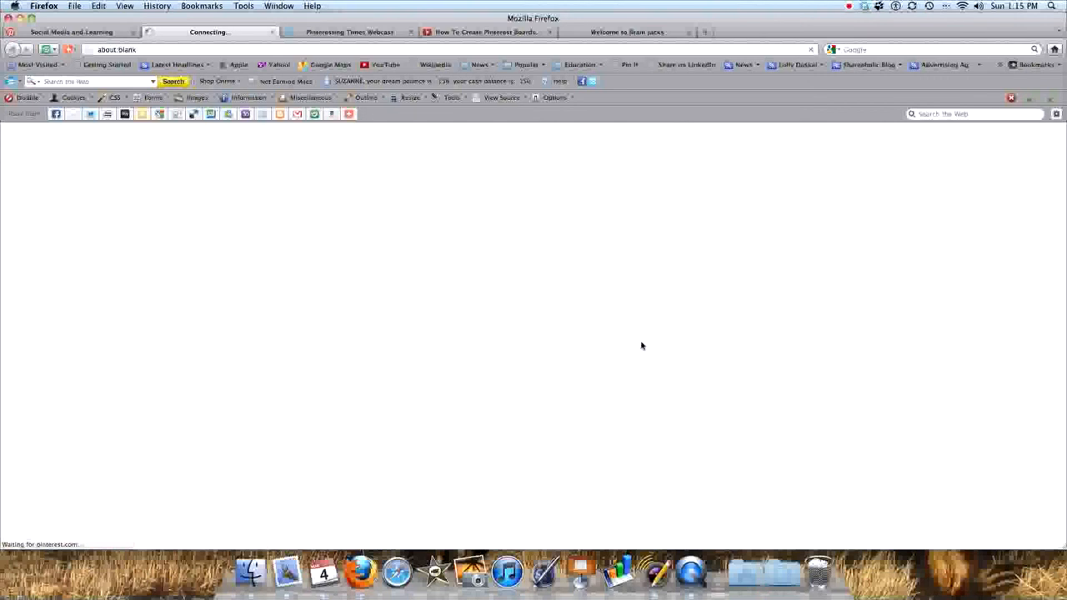
{"action": "left_click", "coordinate": [88, 33]}
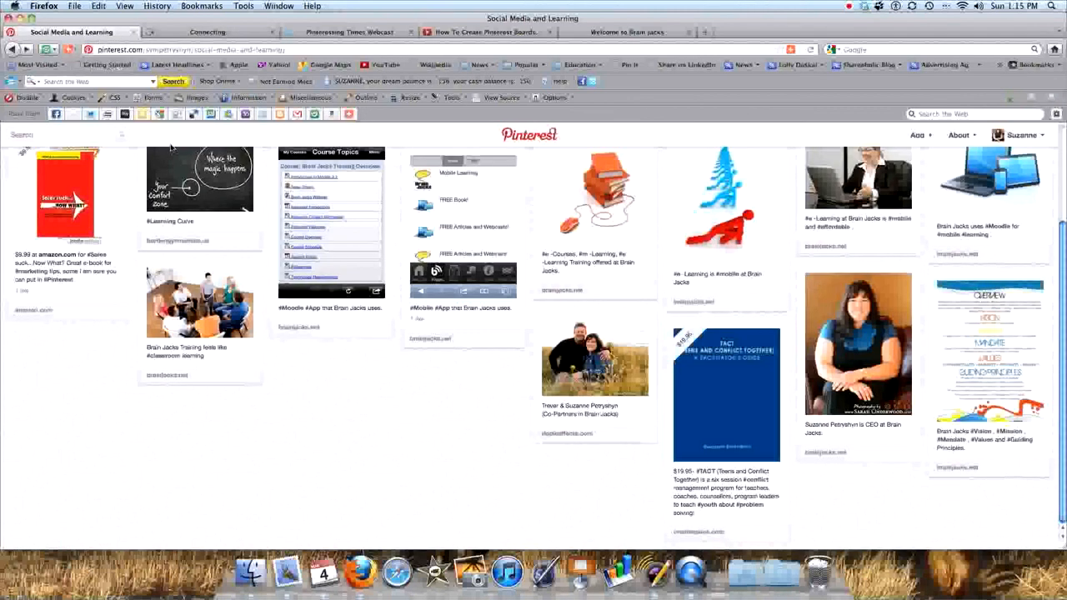
Review the remaining Social Media and Learning pins and go back to the profile's boards
{"action": "scroll", "coordinate": [417, 423], "scroll_direction": "up", "scroll_amount": 3}
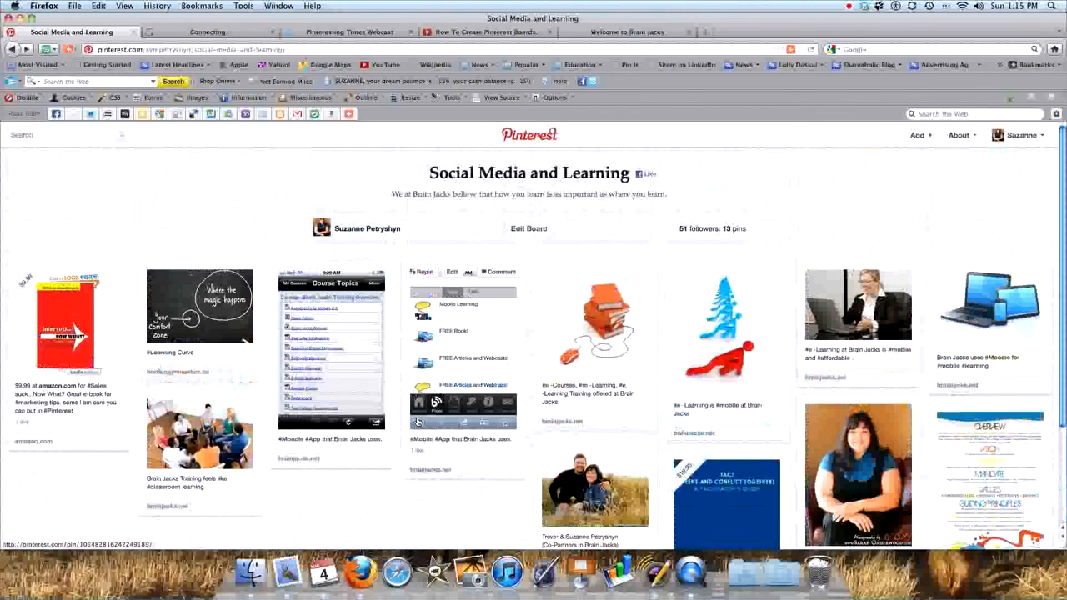
{"action": "scroll", "coordinate": [565, 355], "scroll_direction": "down", "scroll_amount": 1}
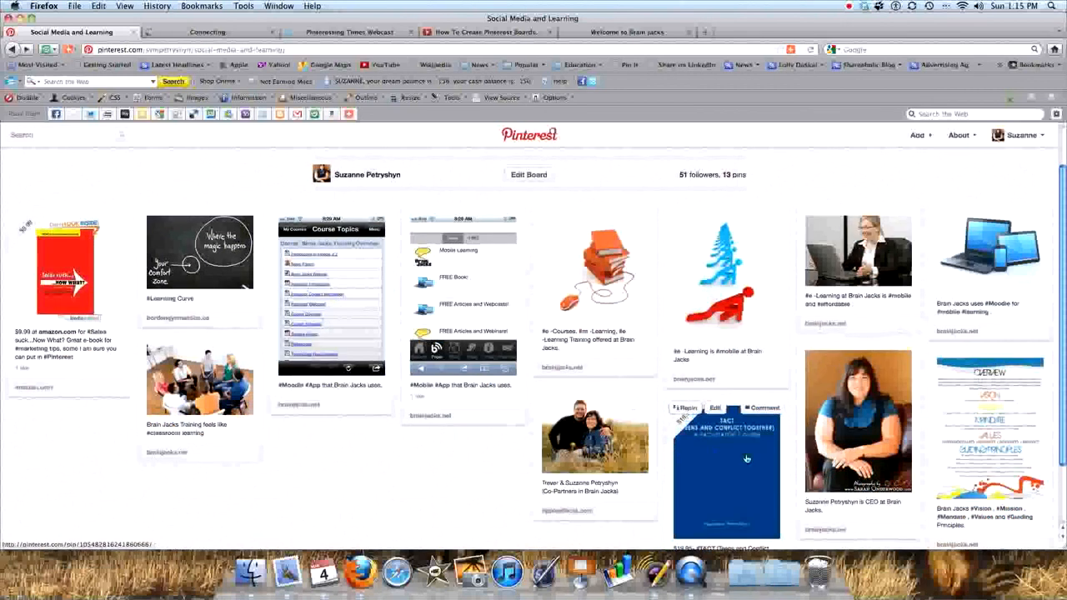
{"action": "scroll", "coordinate": [747, 460], "scroll_direction": "down", "scroll_amount": 2}
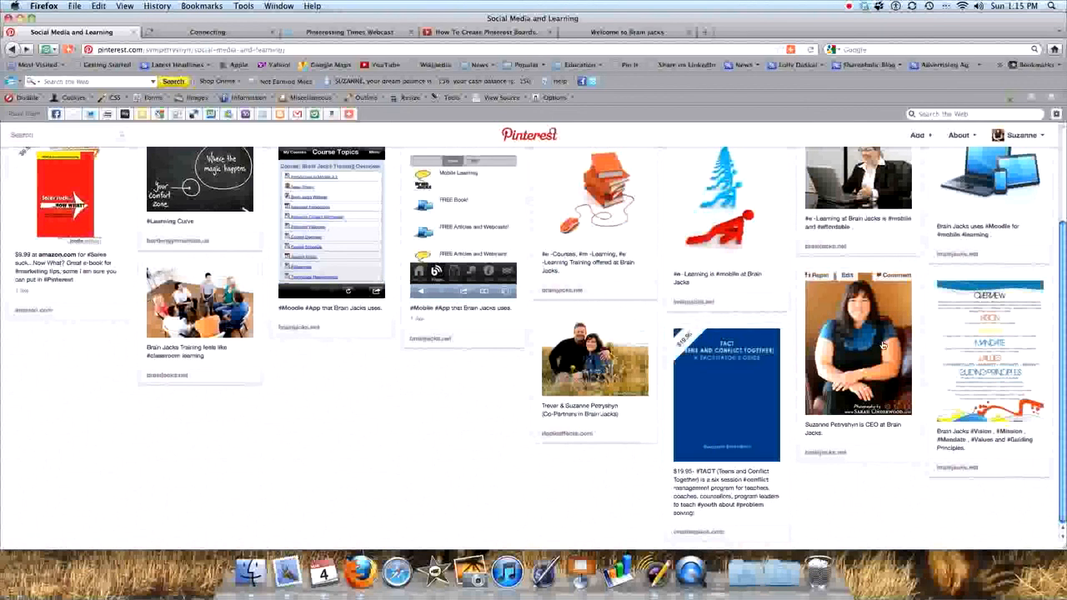
{"action": "scroll", "coordinate": [882, 343], "scroll_direction": "up", "scroll_amount": 3}
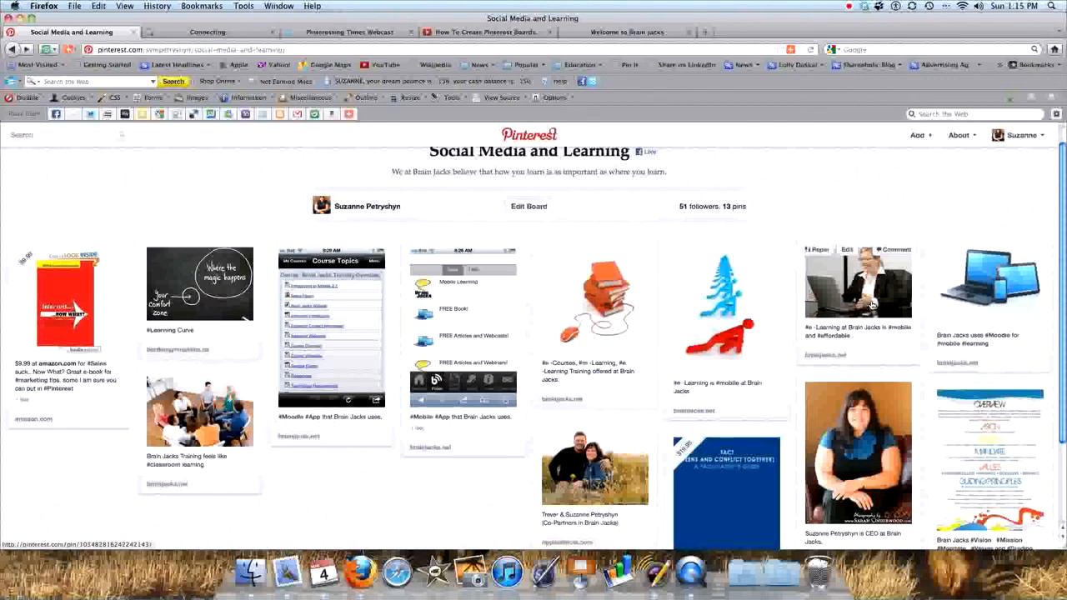
{"action": "scroll", "coordinate": [873, 304], "scroll_direction": "up", "scroll_amount": 1}
{"action": "mouse_move", "coordinate": [1021, 135]}
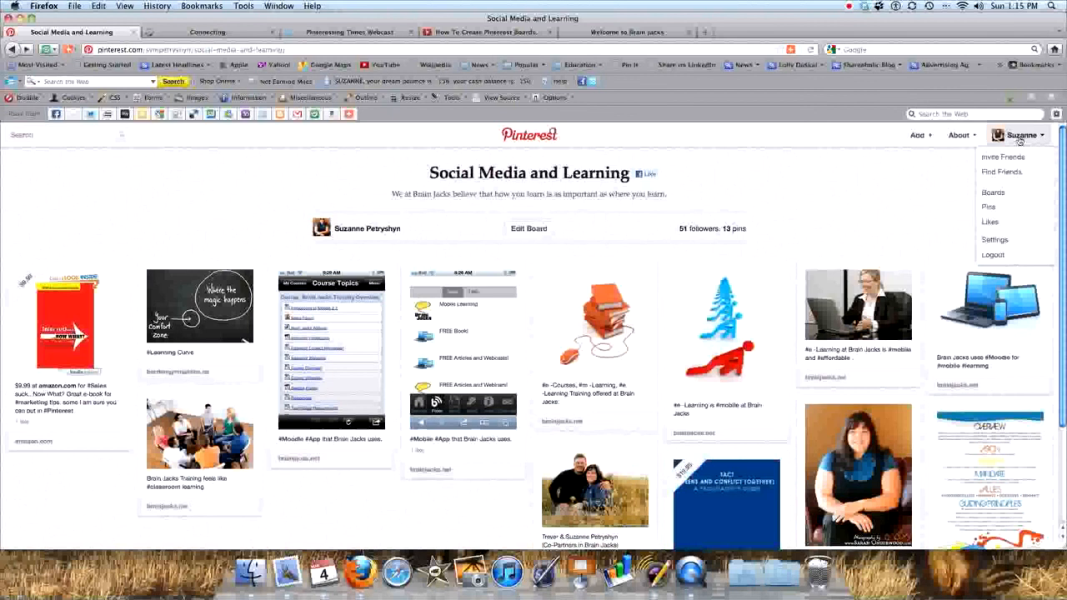
{"action": "left_click", "coordinate": [1008, 191]}
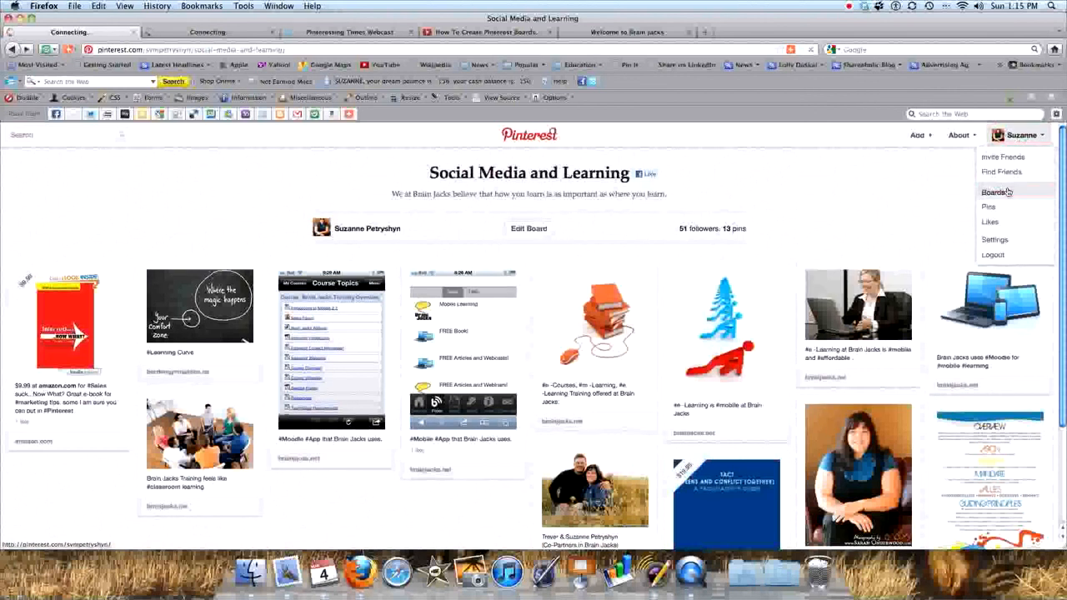